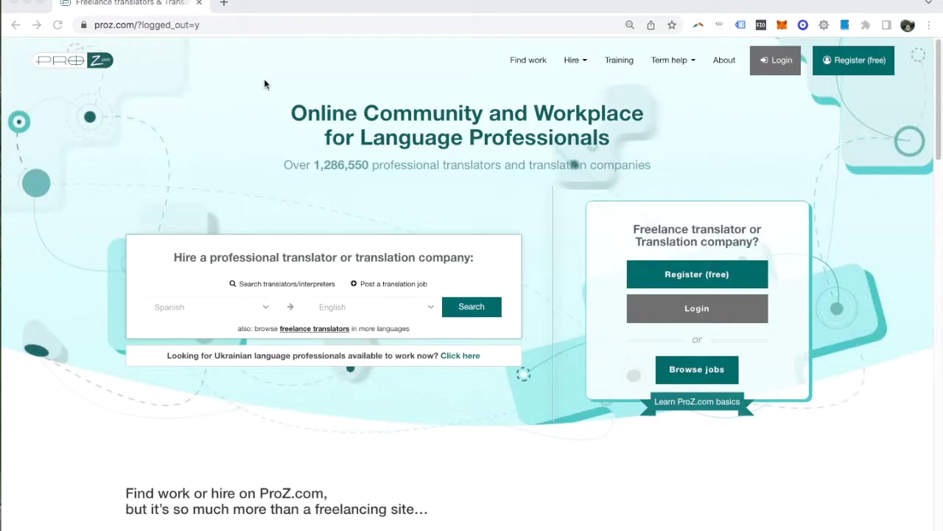
Bring the browser forward and go to the ProZ.com Freelance Membership page.
{"action": "left_click", "coordinate": [306, 7]}
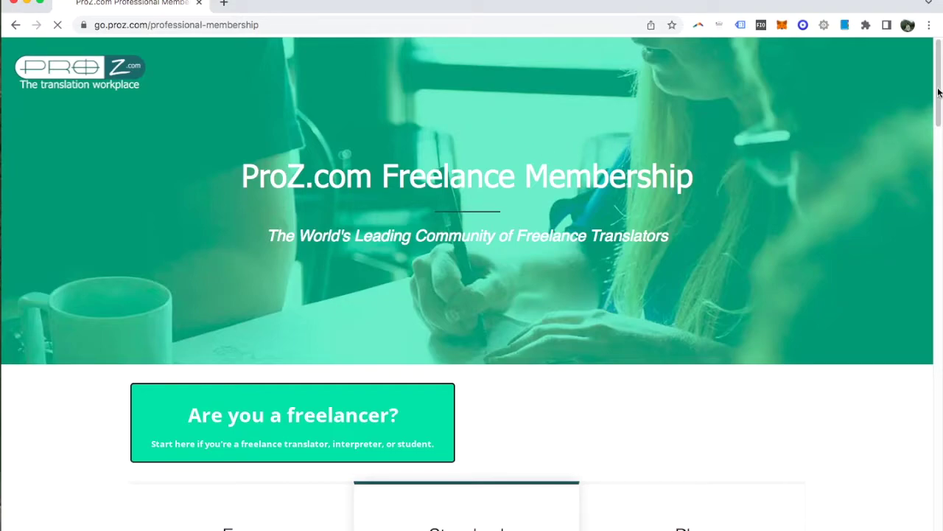
Compare the Free, Standard and Plus membership columns on the page.
{"action": "scroll", "coordinate": [938, 91], "scroll_direction": "down", "scroll_amount": 5}
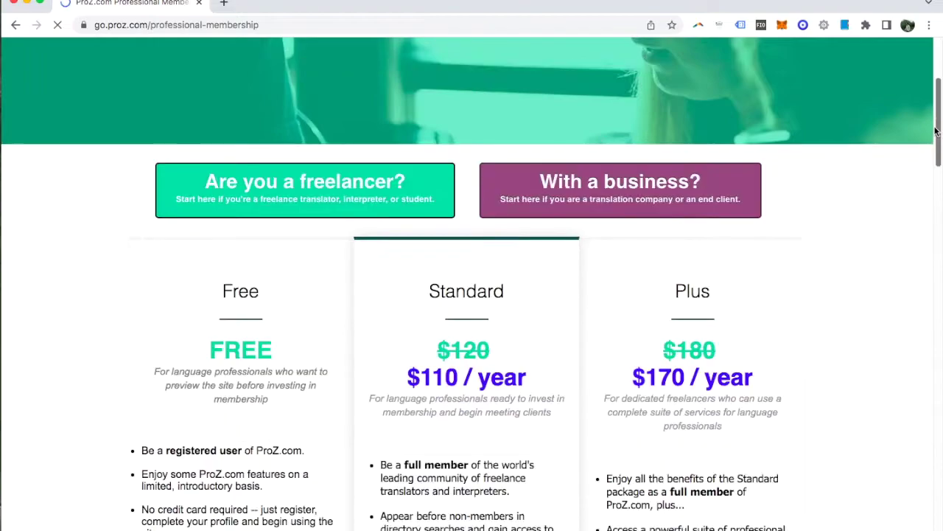
{"action": "left_click_drag", "start_coordinate": [936, 131], "coordinate": [922, 148]}
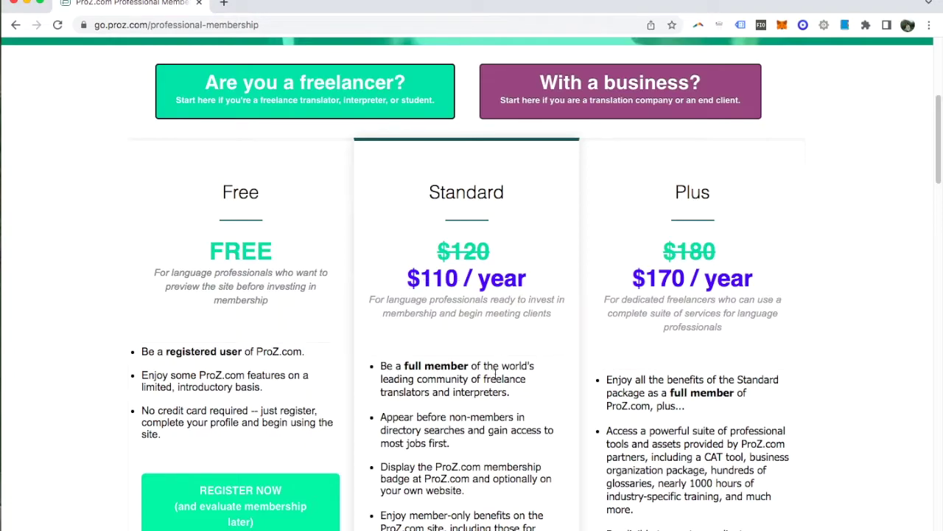
{"action": "scroll", "coordinate": [495, 374], "scroll_direction": "up", "scroll_amount": 2}
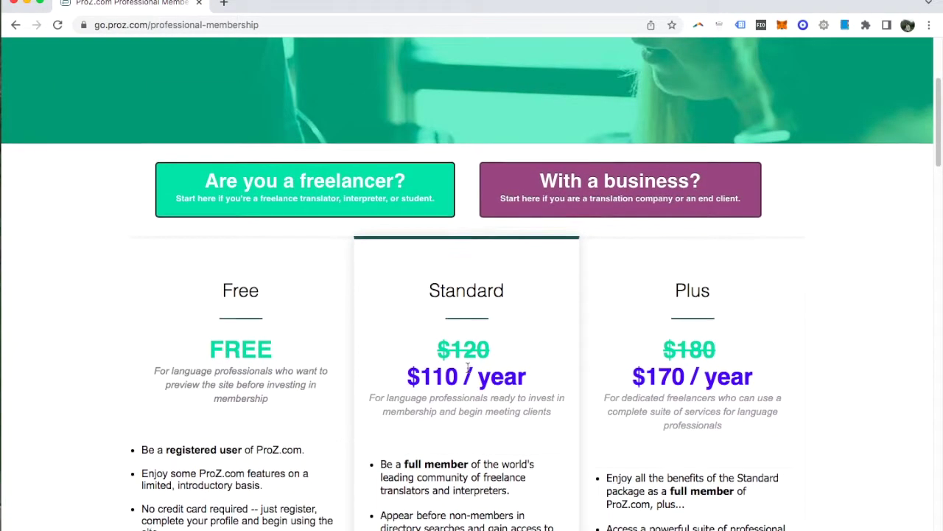
{"action": "scroll", "coordinate": [467, 367], "scroll_direction": "up", "scroll_amount": 4}
{"action": "scroll", "coordinate": [467, 367], "scroll_direction": "up", "scroll_amount": 1}
{"action": "scroll", "coordinate": [488, 286], "scroll_direction": "down", "scroll_amount": 6}
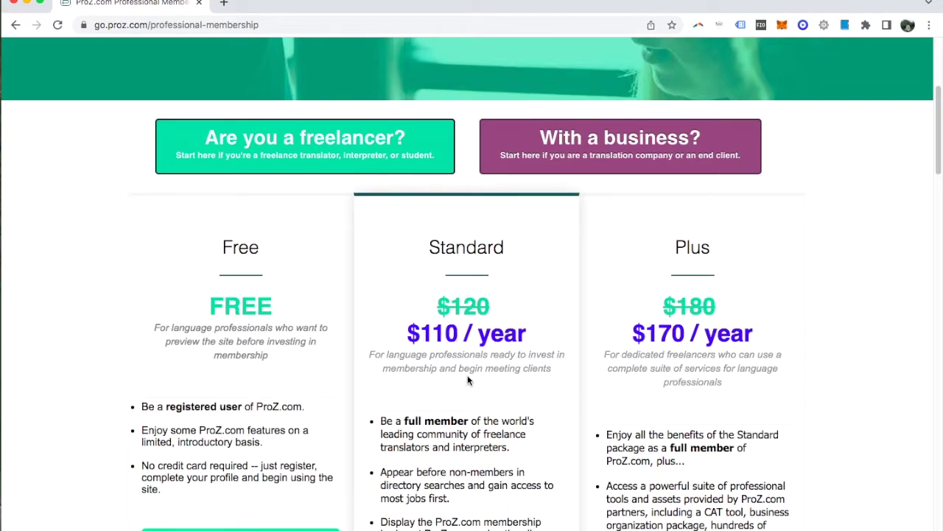
{"action": "scroll", "coordinate": [467, 381], "scroll_direction": "up", "scroll_amount": 6}
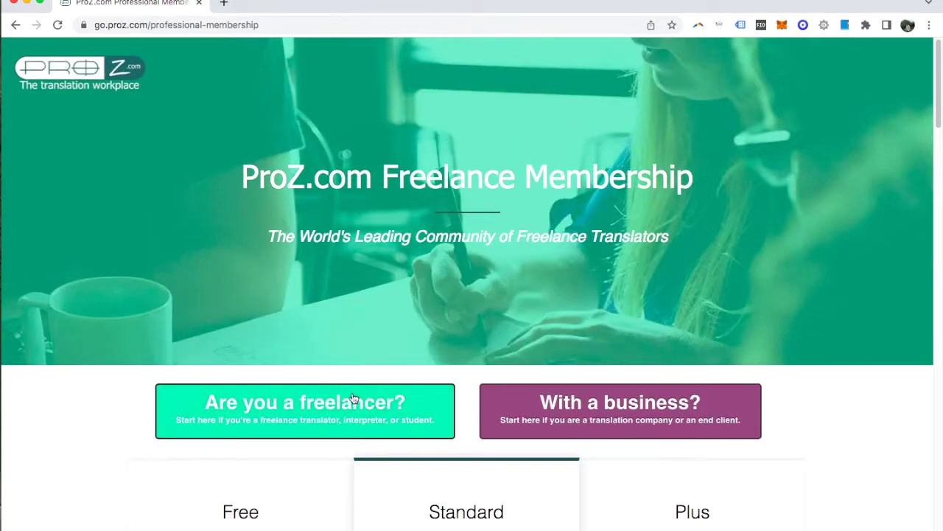
Choose the freelancer path and start registration under the Free plan.
{"action": "left_click", "coordinate": [353, 402]}
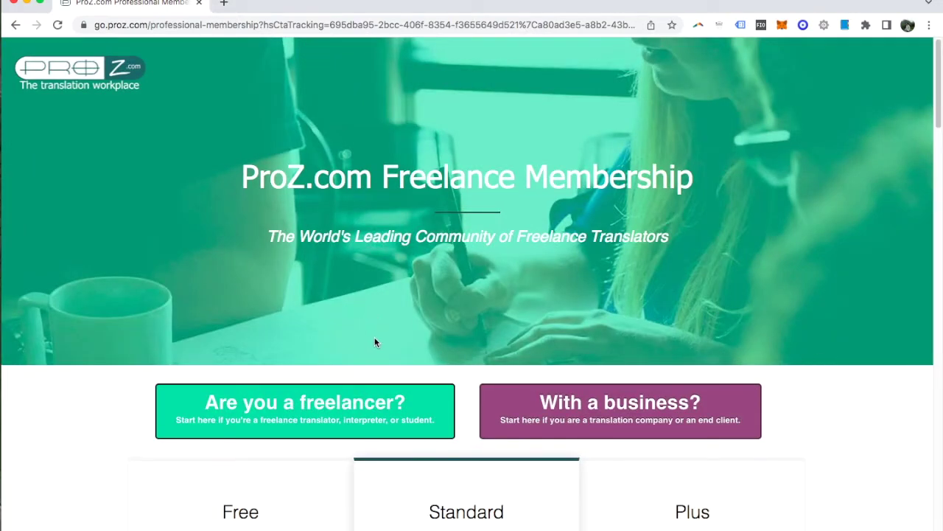
{"action": "scroll", "coordinate": [790, 270], "scroll_direction": "down", "scroll_amount": 6}
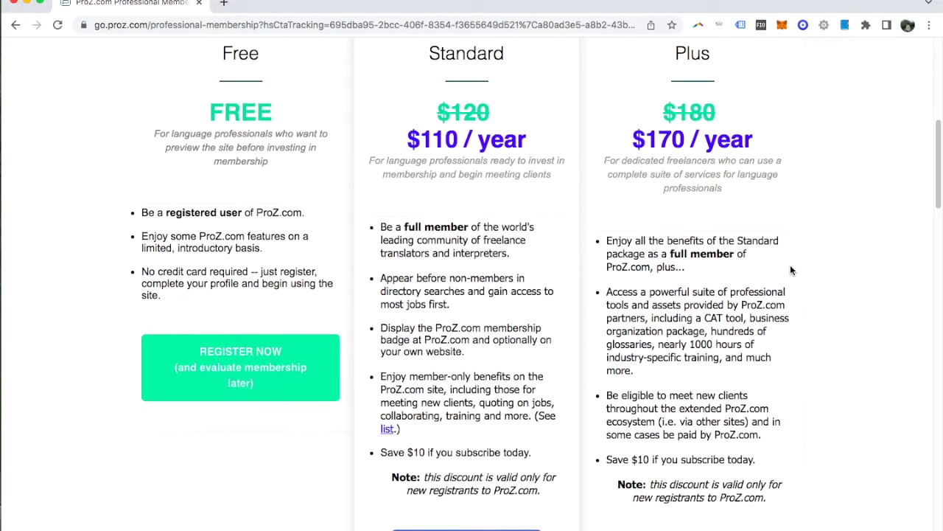
{"action": "left_click", "coordinate": [214, 358]}
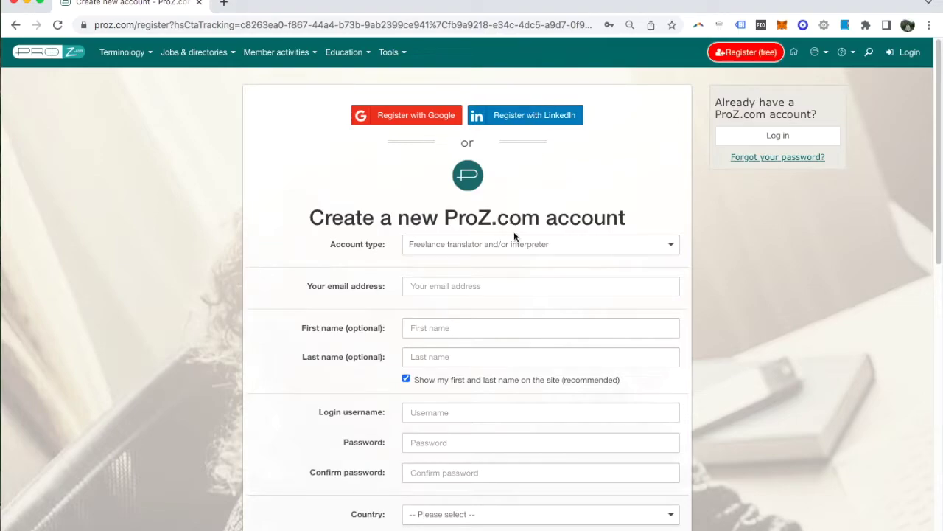
Keep Freelance translator as the account type and enter the email address.
{"action": "scroll", "coordinate": [761, 223], "scroll_direction": "down", "scroll_amount": 1}
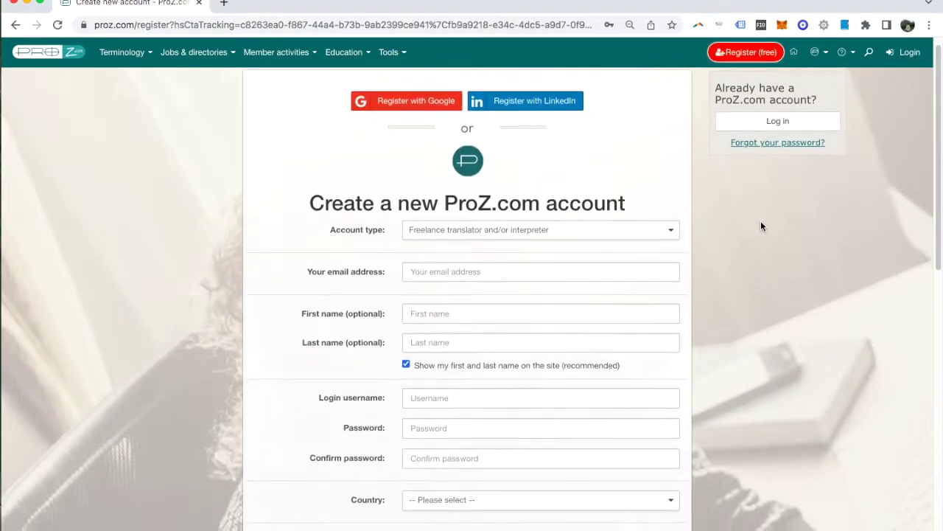
{"action": "scroll", "coordinate": [760, 224], "scroll_direction": "down", "scroll_amount": 1}
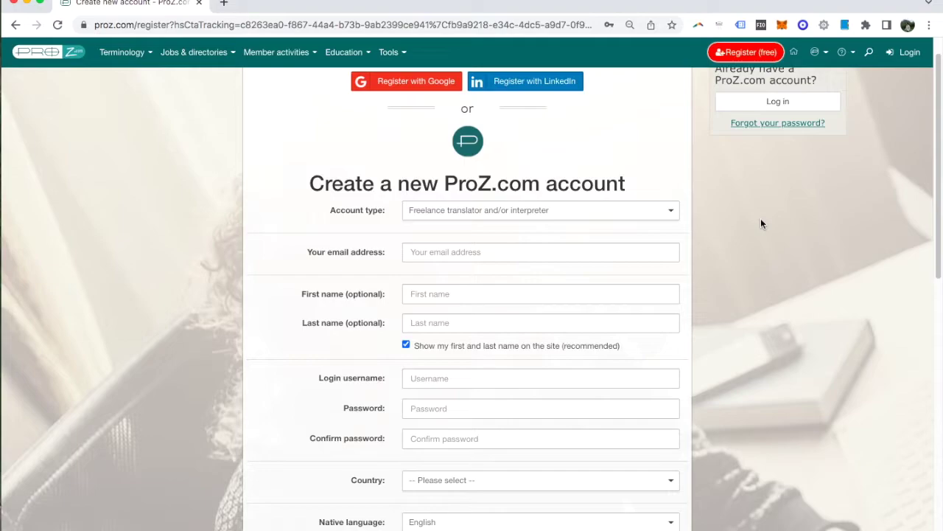
{"action": "scroll", "coordinate": [761, 221], "scroll_direction": "down", "scroll_amount": 2}
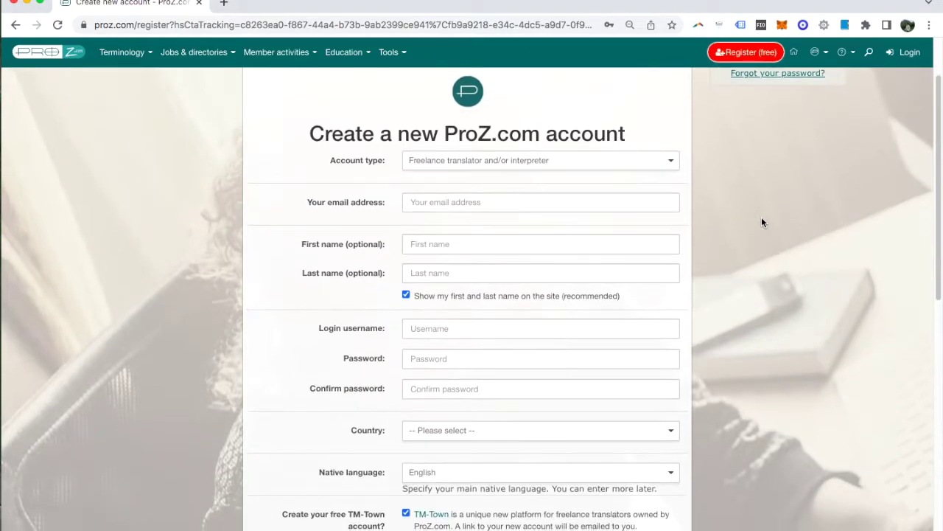
{"action": "scroll", "coordinate": [761, 216], "scroll_direction": "down", "scroll_amount": 1}
{"action": "left_click", "coordinate": [519, 146]}
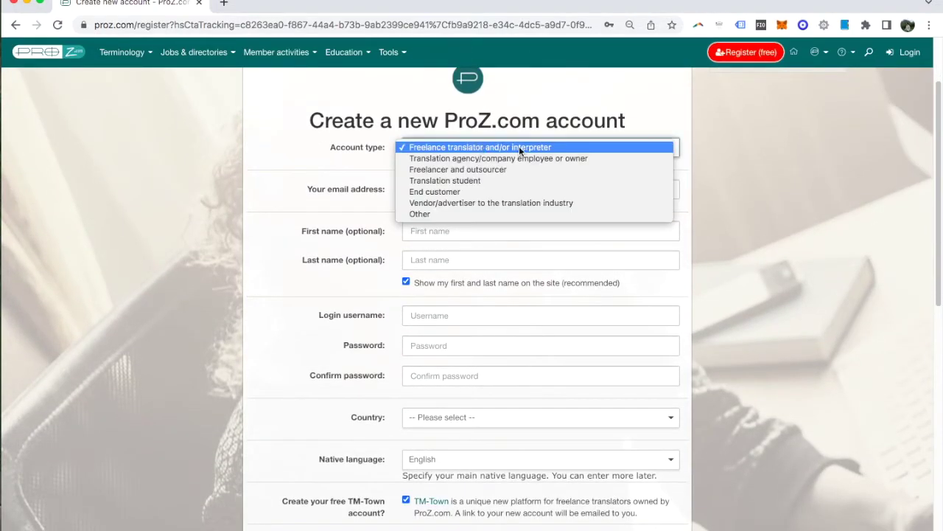
{"action": "left_click", "coordinate": [526, 147]}
{"action": "key", "text": "Tab"}
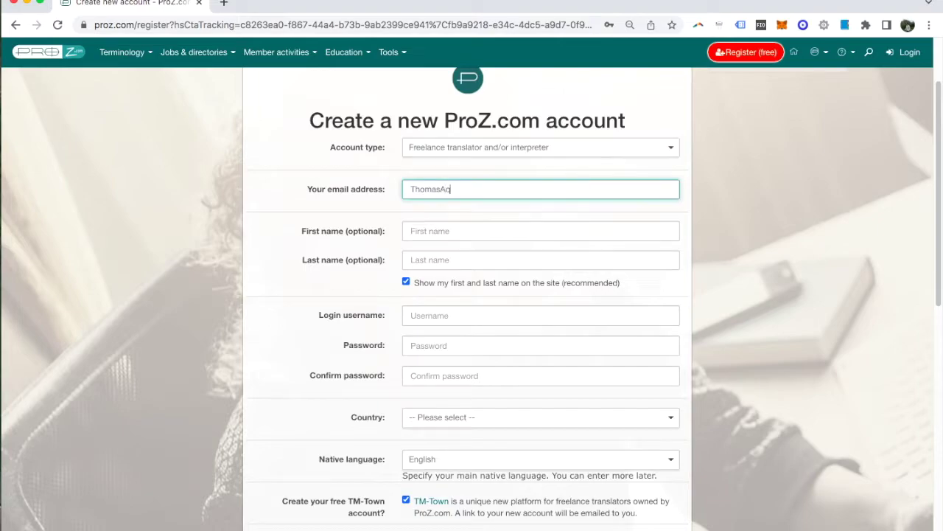
Fill in the first and last name, a login username and the password.
{"action": "left_click", "coordinate": [466, 233]}
{"action": "type", "text": "Thomas"}
{"action": "key", "text": "Tab"}
{"action": "type", "text": "Aquinas"}
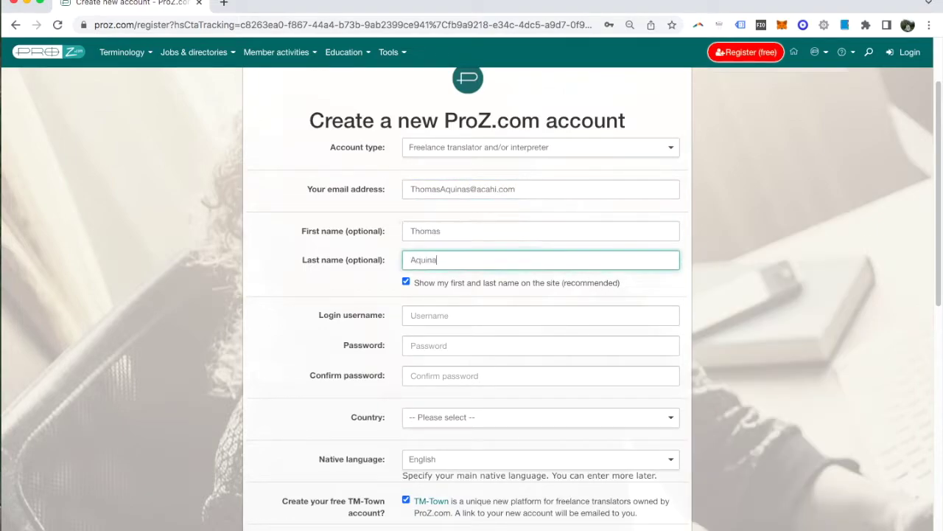
{"action": "left_click", "coordinate": [445, 314]}
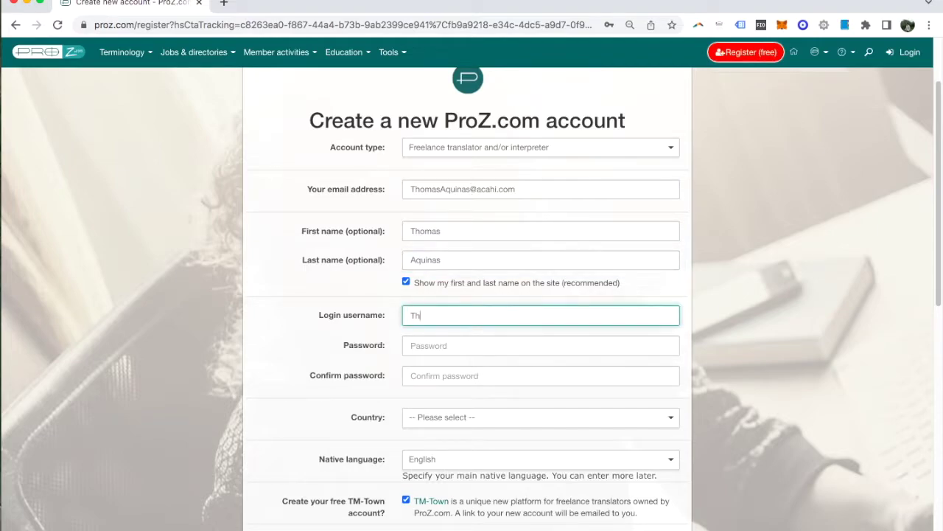
{"action": "key", "text": "Tab"}
{"action": "type", "text": "•••••••••"}
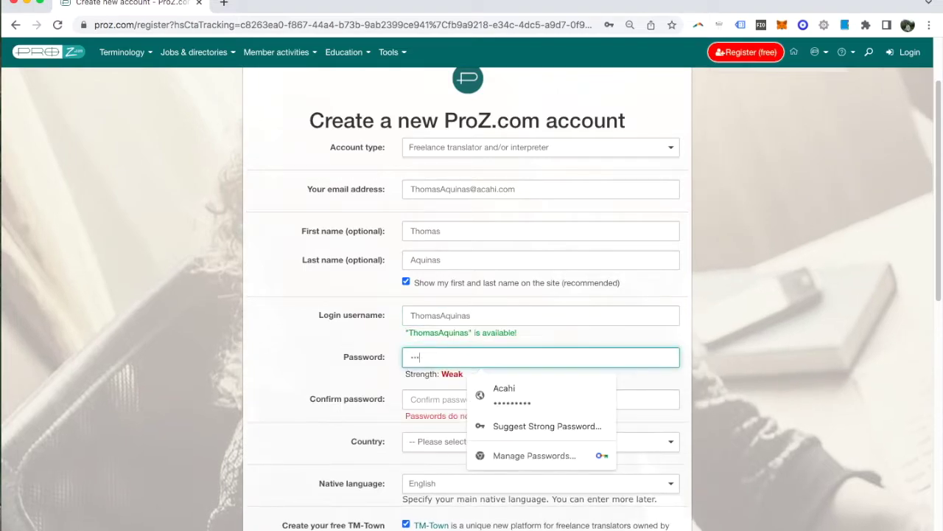
{"action": "key", "text": "Tab"}
Confirm the password, set country to United States and keep English as native language.
{"action": "type", "text": "•••••••••"}
{"action": "scroll", "coordinate": [823, 231], "scroll_direction": "down", "scroll_amount": 3}
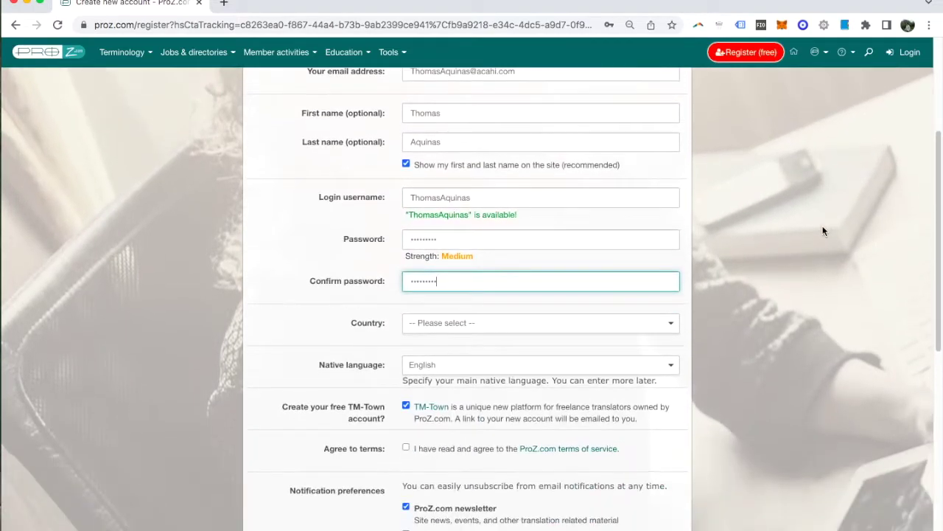
{"action": "left_click", "coordinate": [600, 328]}
{"action": "scroll", "coordinate": [595, 332], "scroll_direction": "down", "scroll_amount": 20}
{"action": "left_click", "coordinate": [596, 332]}
{"action": "left_click", "coordinate": [541, 364]}
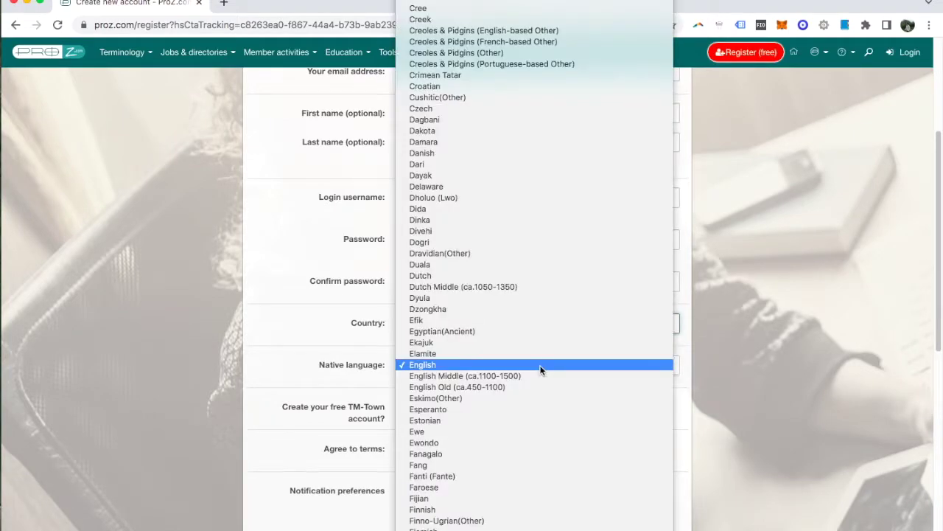
{"action": "left_click", "coordinate": [541, 365]}
Agree to the terms of service, opt out of the newsletter, and create the account.
{"action": "scroll", "coordinate": [735, 370], "scroll_direction": "down", "scroll_amount": 3}
{"action": "scroll", "coordinate": [736, 370], "scroll_direction": "up", "scroll_amount": 2}
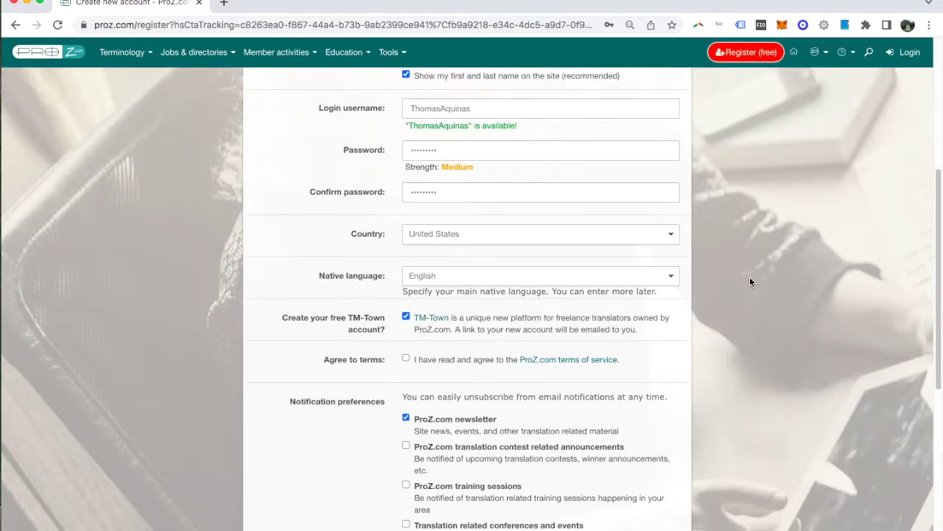
{"action": "scroll", "coordinate": [750, 276], "scroll_direction": "down", "scroll_amount": 1}
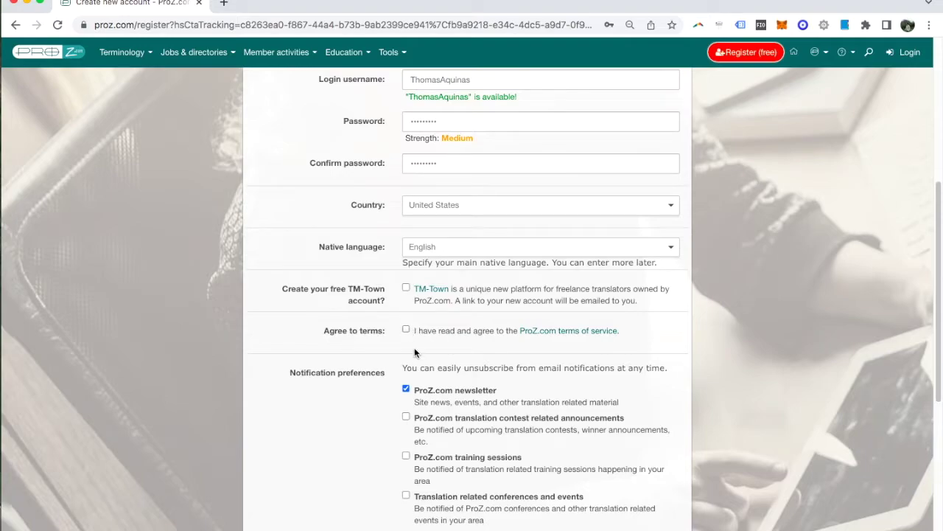
{"action": "left_click", "coordinate": [405, 330]}
{"action": "scroll", "coordinate": [746, 316], "scroll_direction": "down", "scroll_amount": 3}
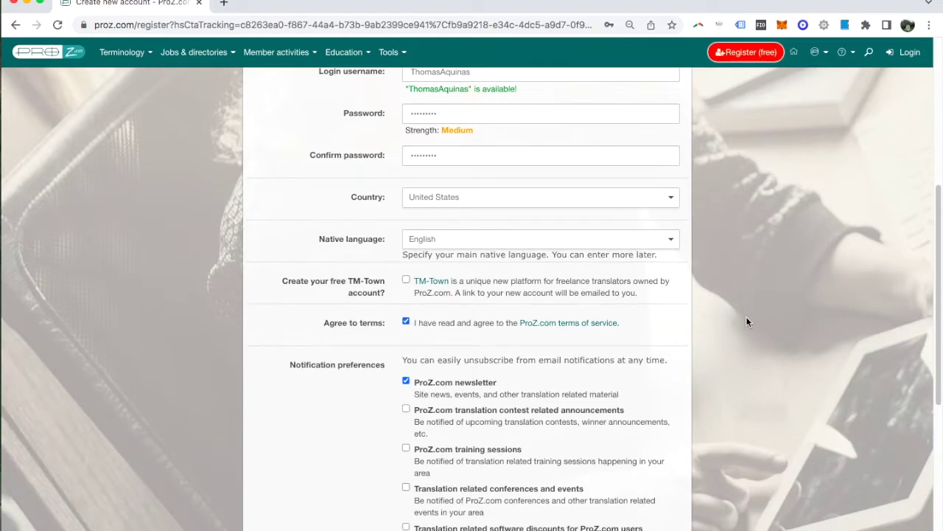
{"action": "scroll", "coordinate": [746, 321], "scroll_direction": "down", "scroll_amount": 2}
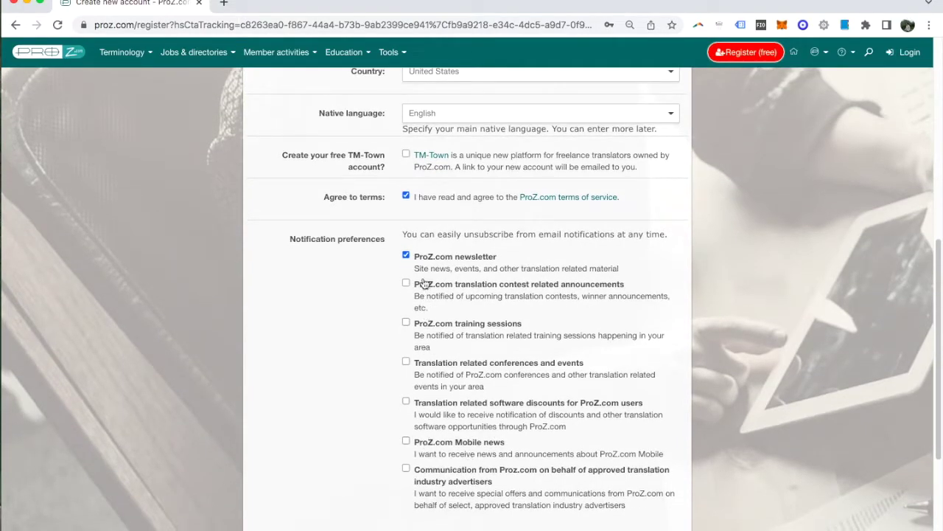
{"action": "left_click", "coordinate": [405, 256]}
{"action": "scroll", "coordinate": [736, 267], "scroll_direction": "down", "scroll_amount": 1}
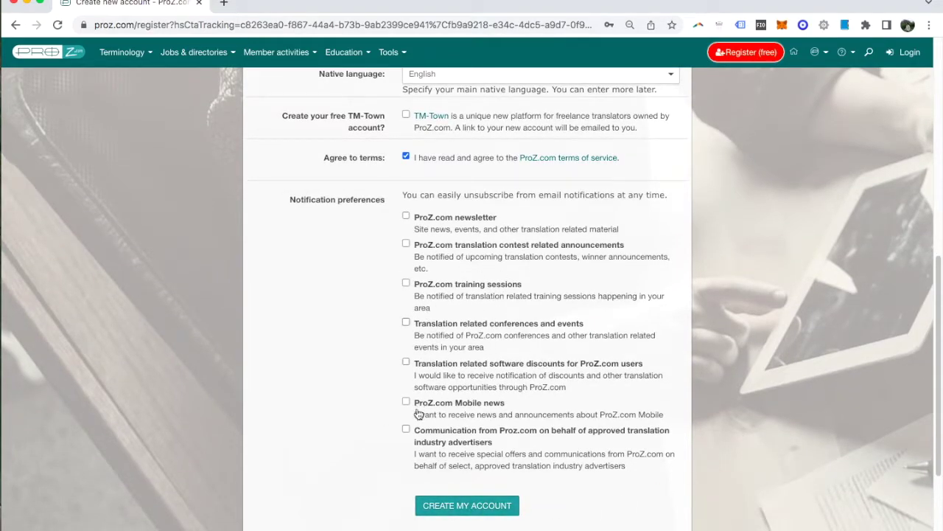
{"action": "left_click", "coordinate": [456, 507]}
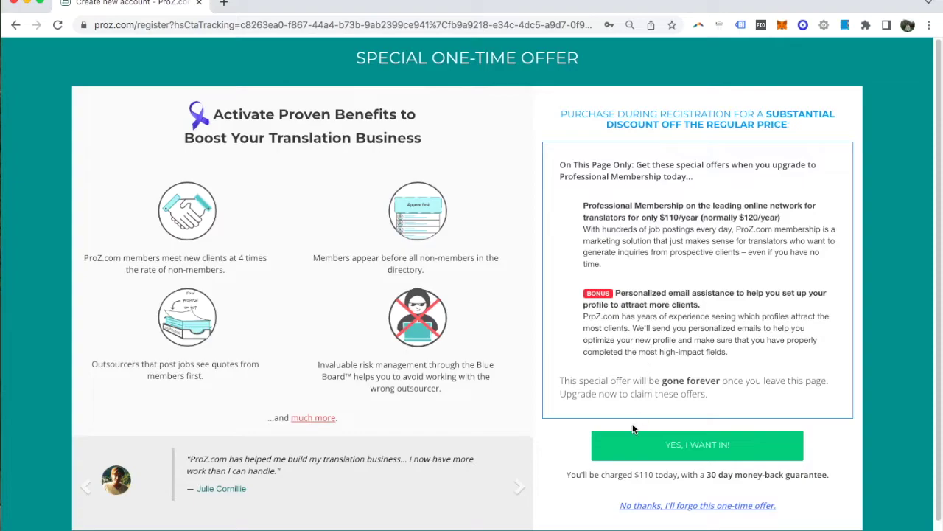
Dismiss the browser's save-password prompt and decline the one-time membership offer.
{"action": "left_click", "coordinate": [698, 315]}
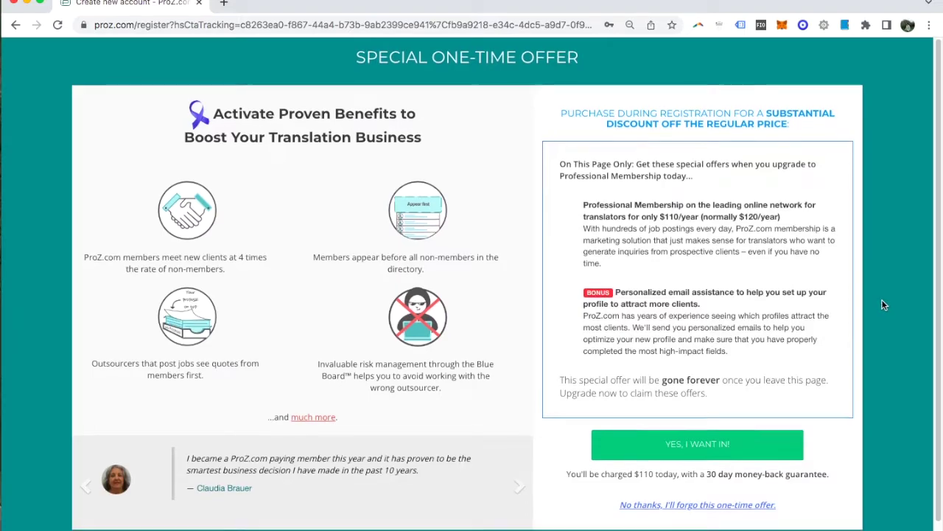
{"action": "scroll", "coordinate": [884, 305], "scroll_direction": "down", "scroll_amount": 1}
{"action": "scroll", "coordinate": [884, 305], "scroll_direction": "up", "scroll_amount": 1}
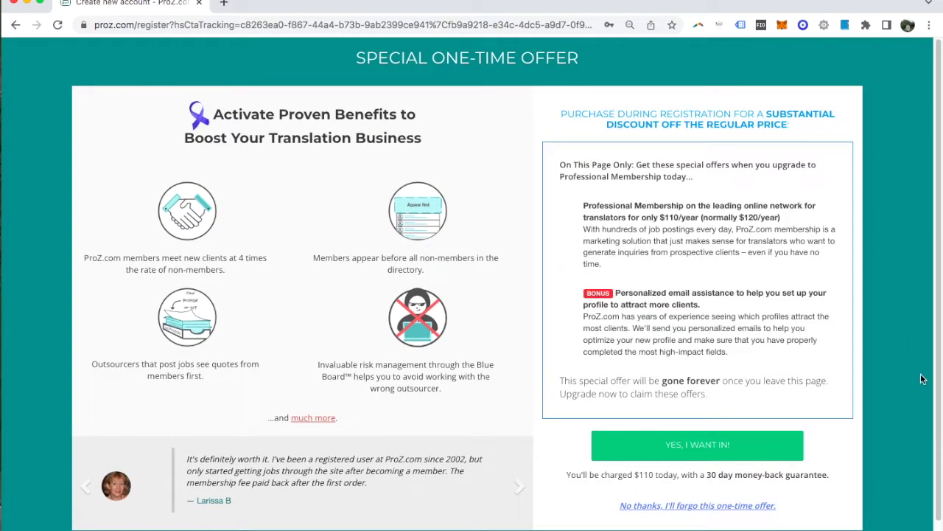
{"action": "left_click", "coordinate": [706, 507]}
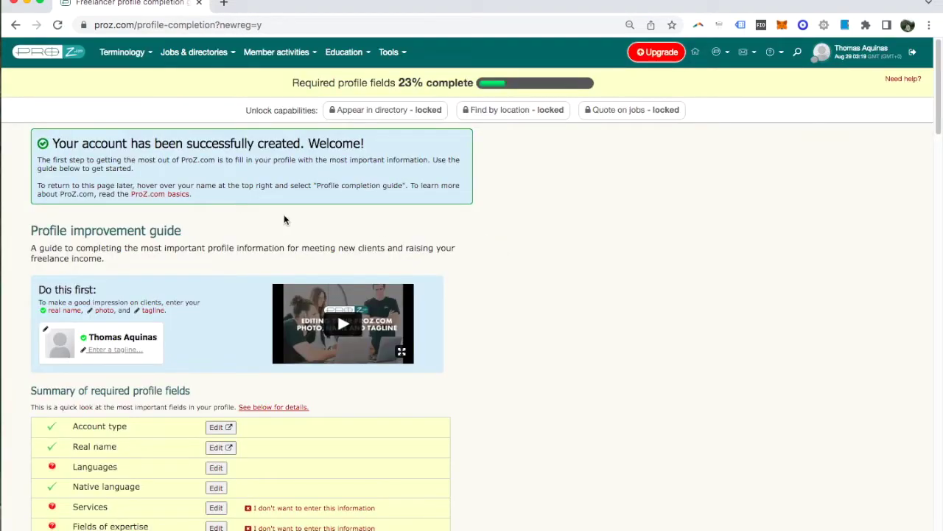
Scroll down the profile completion guide toward the tagline entry.
{"action": "scroll", "coordinate": [217, 253], "scroll_direction": "down", "scroll_amount": 1}
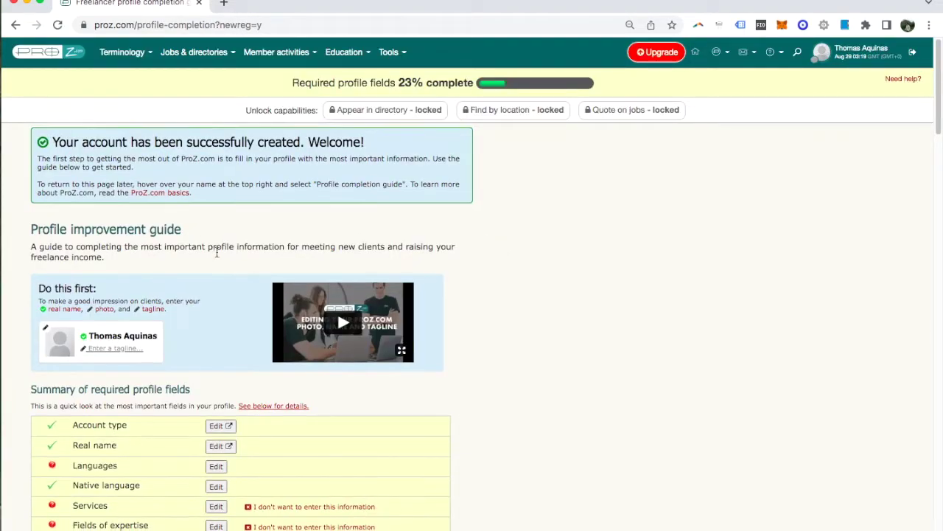
{"action": "scroll", "coordinate": [217, 253], "scroll_direction": "down", "scroll_amount": 3}
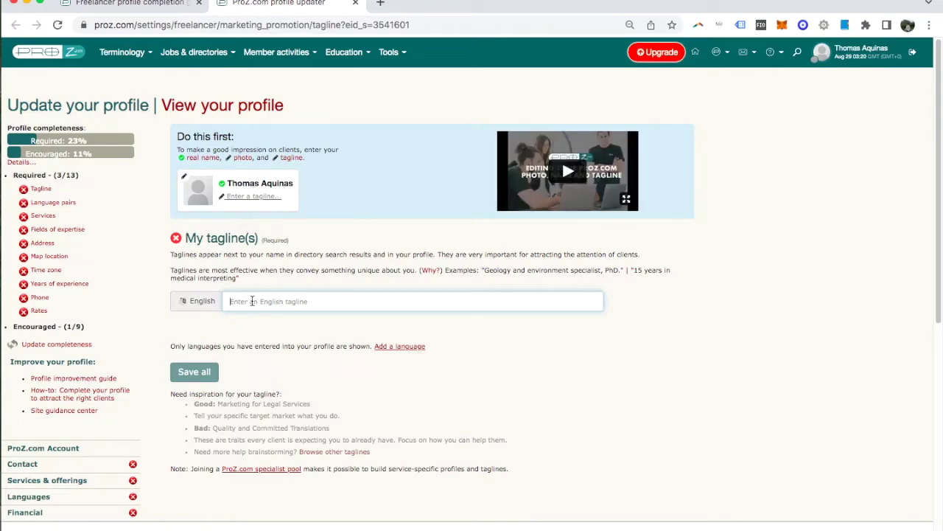
Write 'Italian - English Translator' as the English tagline, dropping the MBA and 20 Years notes, and save.
{"action": "type", "text": "IT"}
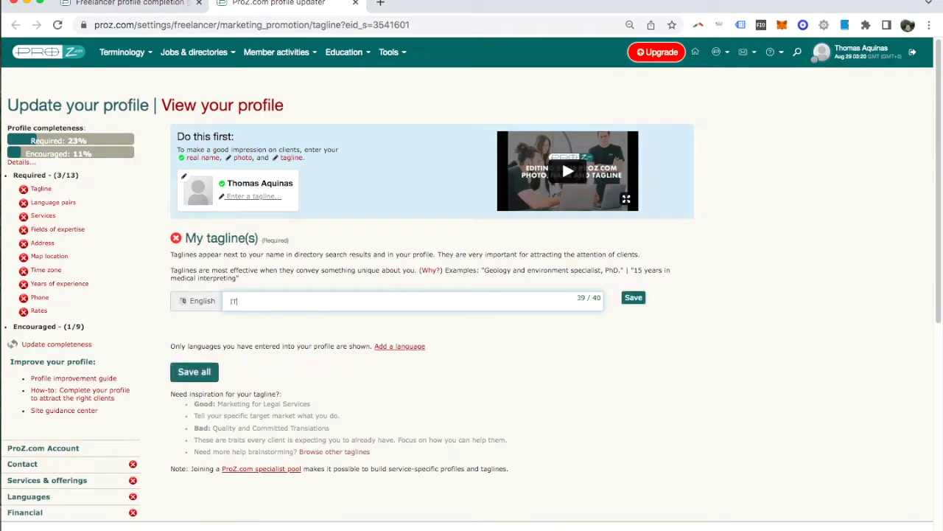
{"action": "type", "text": "-EN Translator"}
{"action": "left_click_drag", "start_coordinate": [249, 301], "coordinate": [225, 301]}
{"action": "type", "text": "Italian - English Translator"}
{"action": "key", "text": "alt+Left"}
{"action": "key", "text": "BackSpace"}
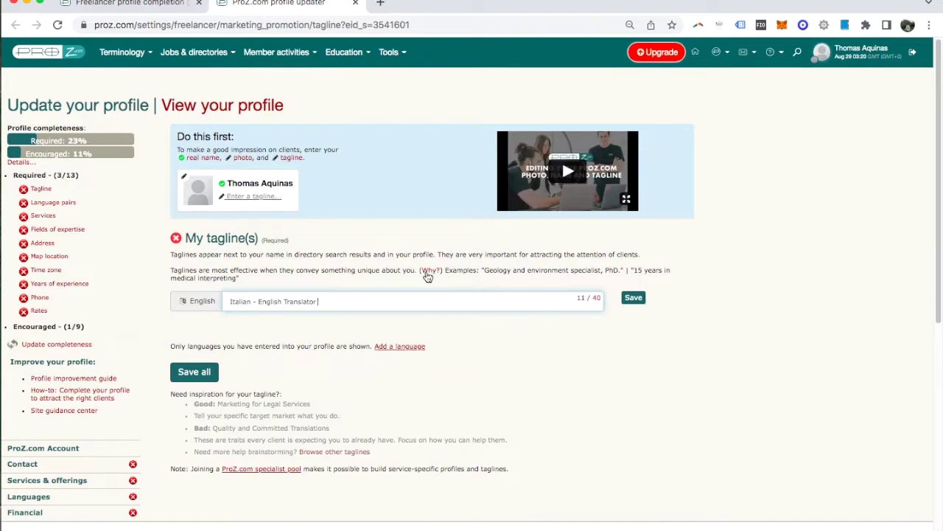
{"action": "type", "text": "(MBA)"}
{"action": "key", "text": "BackSpace"}
{"action": "key", "text": "BackSpace"}
{"action": "key", "text": "BackSpace"}
{"action": "key", "text": "BackSpace"}
{"action": "type", "text": "20 Years)"}
{"action": "left_click_drag", "start_coordinate": [355, 302], "coordinate": [316, 301]}
{"action": "key", "text": "BackSpace"}
{"action": "left_click", "coordinate": [210, 371]}
Check the completion guide, then go to Language pairs in the profile updater.
{"action": "key", "text": "ctrl+shift+Tab"}
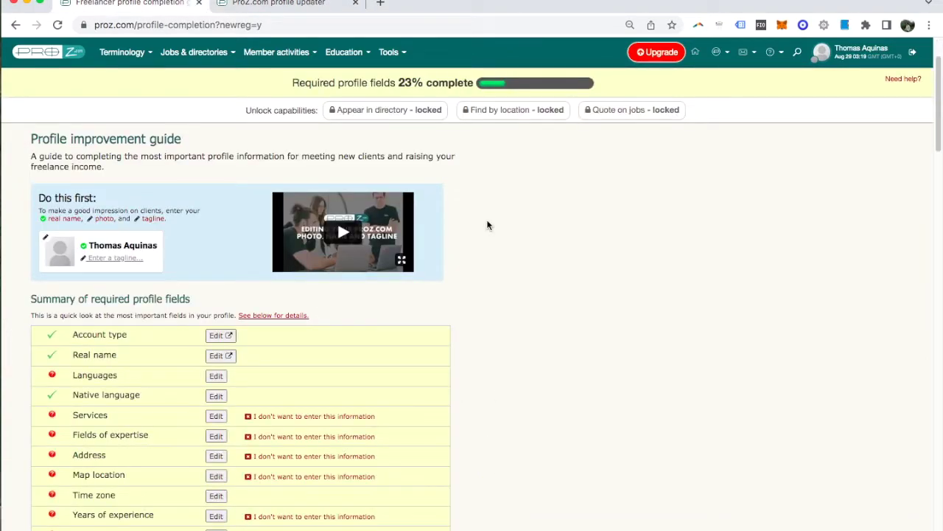
{"action": "scroll", "coordinate": [487, 225], "scroll_direction": "down", "scroll_amount": 3}
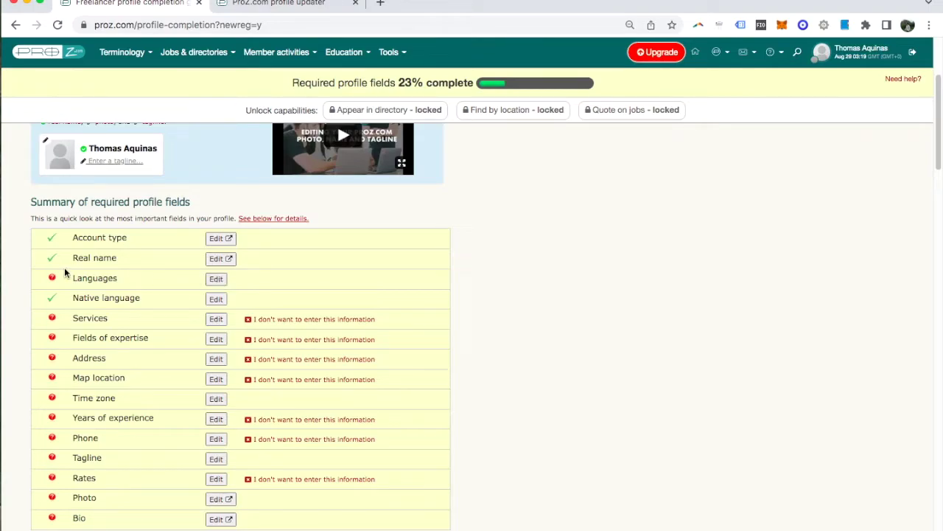
{"action": "left_click", "coordinate": [288, 7]}
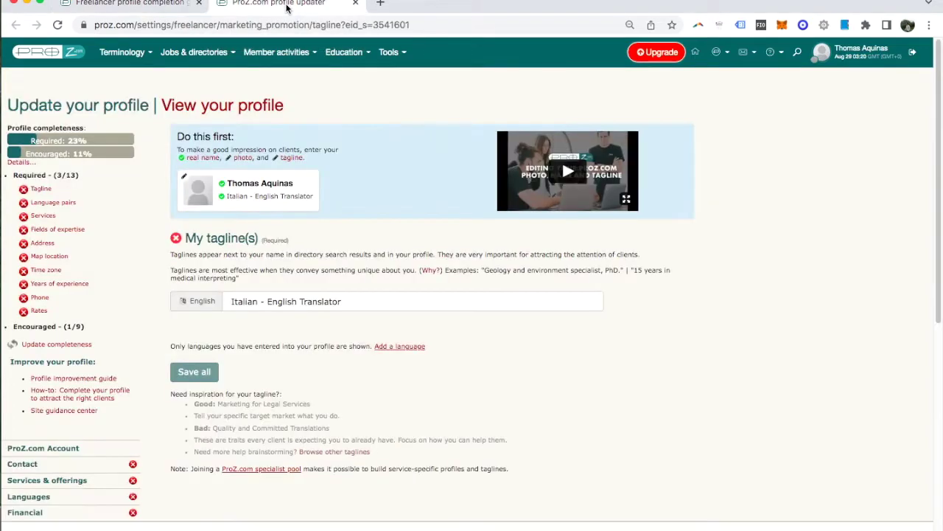
{"action": "left_click", "coordinate": [65, 206]}
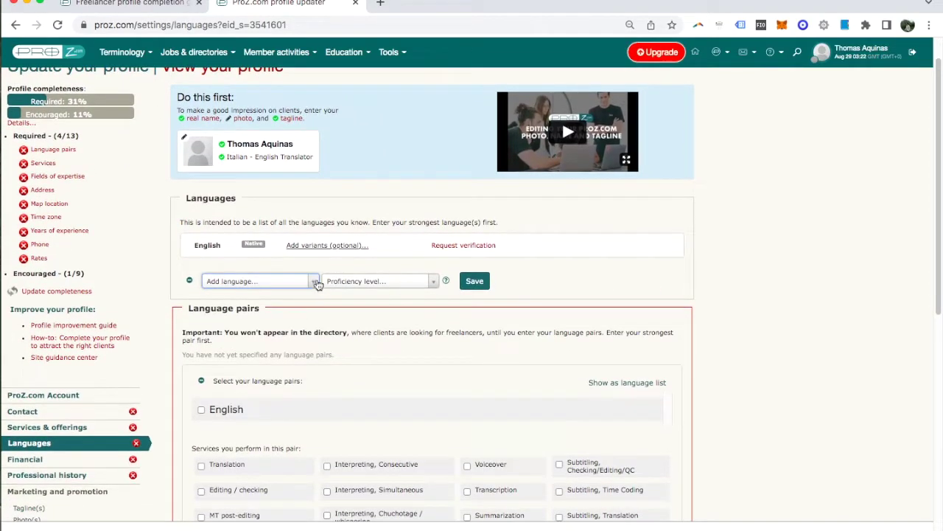
Add Italian as a language at C2 - Mastery proficiency.
{"action": "left_click", "coordinate": [314, 282]}
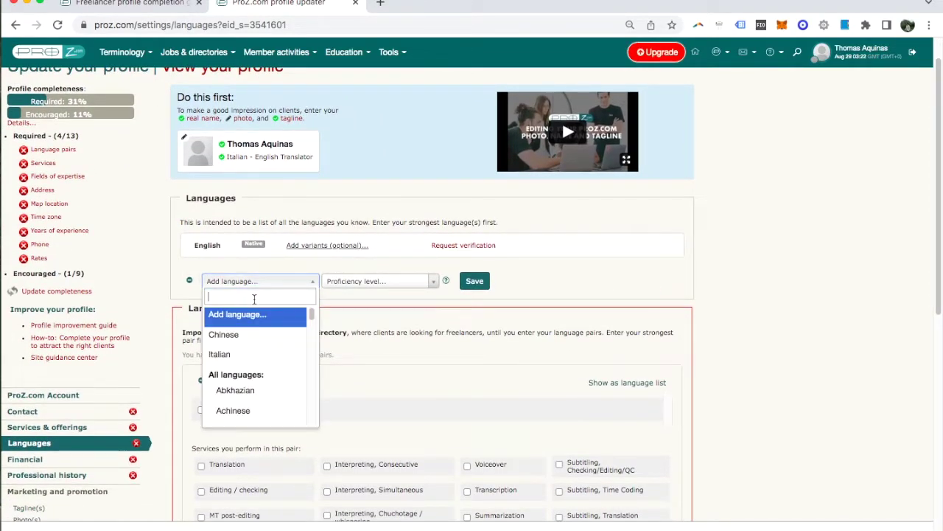
{"action": "left_click", "coordinate": [221, 357]}
{"action": "left_click", "coordinate": [423, 283]}
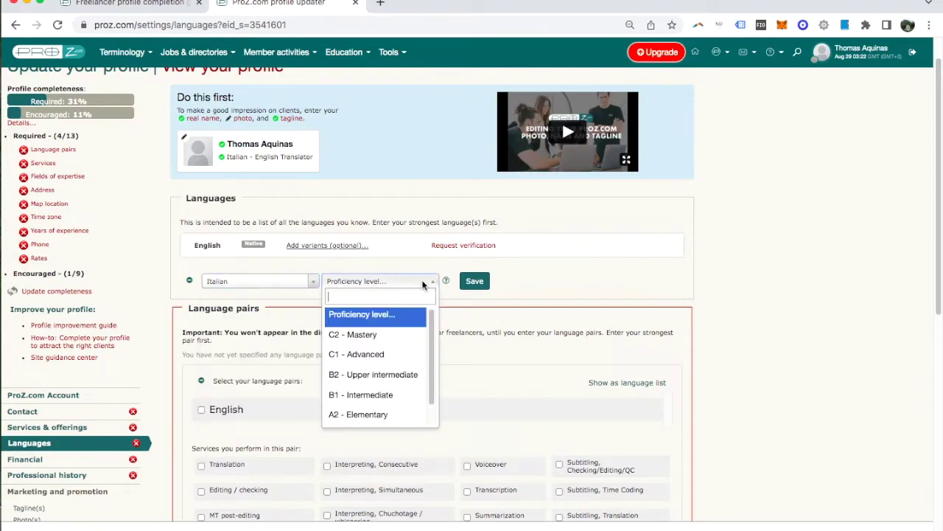
{"action": "left_click", "coordinate": [374, 340]}
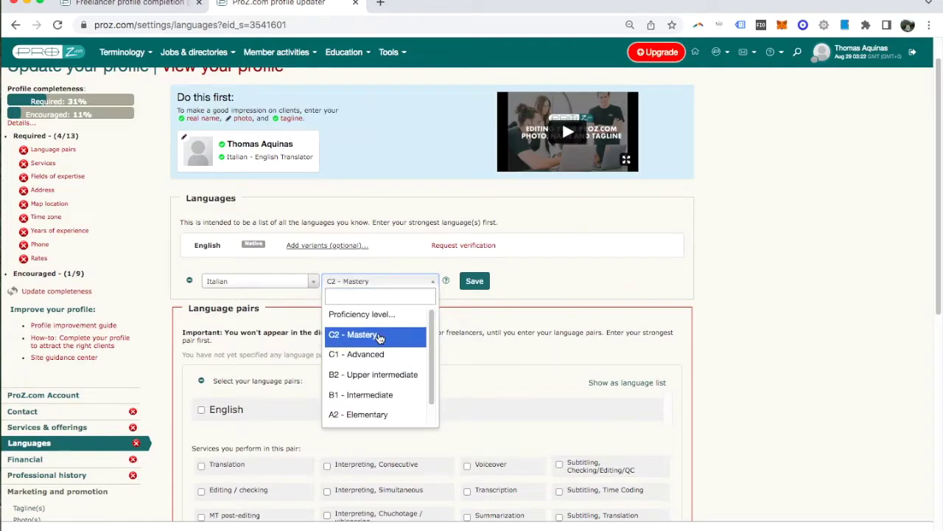
{"action": "left_click", "coordinate": [582, 292]}
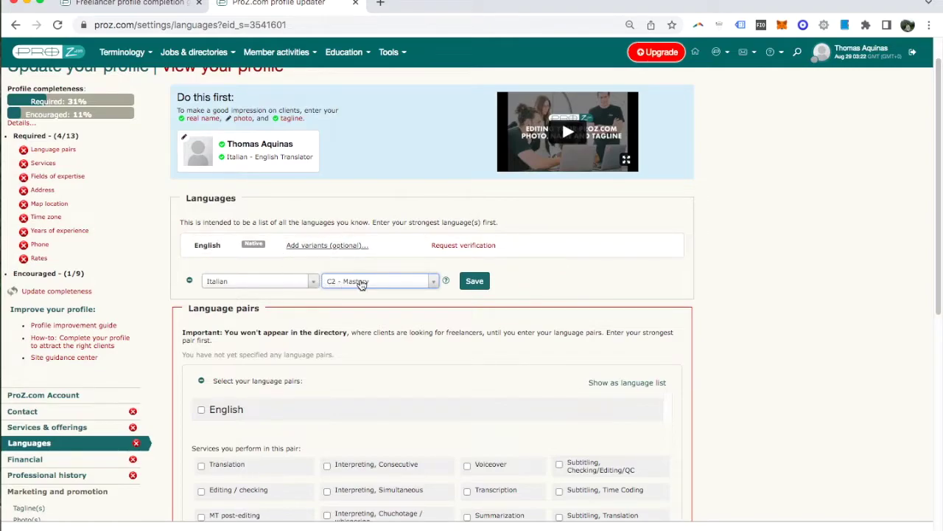
{"action": "left_click", "coordinate": [383, 283]}
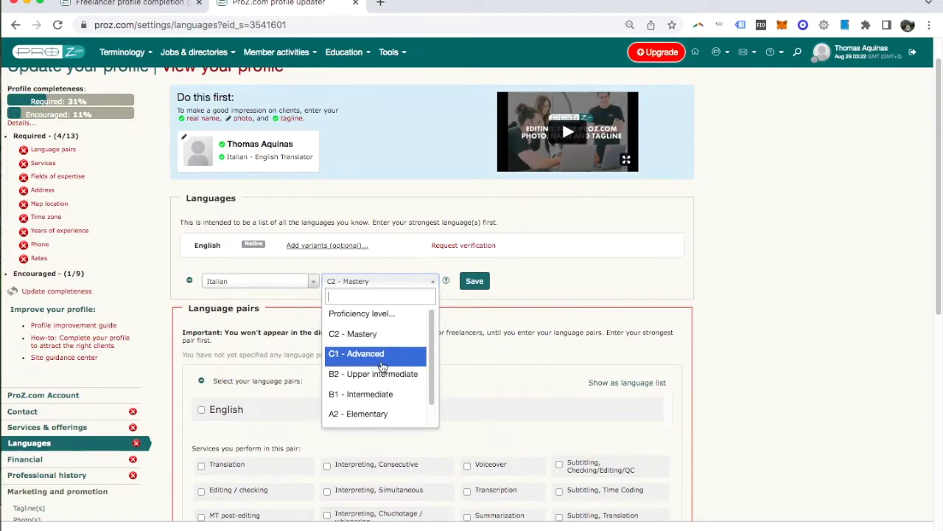
{"action": "scroll", "coordinate": [378, 365], "scroll_direction": "down", "scroll_amount": 1}
{"action": "scroll", "coordinate": [369, 333], "scroll_direction": "up", "scroll_amount": 1}
{"action": "left_click", "coordinate": [368, 334]}
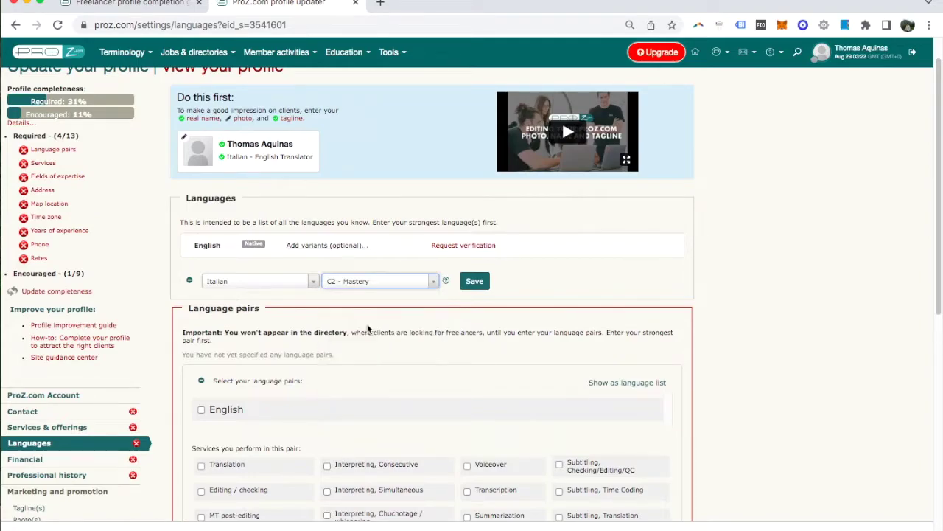
{"action": "left_click", "coordinate": [476, 282]}
Save an Italian to English language pair offering Translation.
{"action": "scroll", "coordinate": [757, 284], "scroll_direction": "down", "scroll_amount": 4}
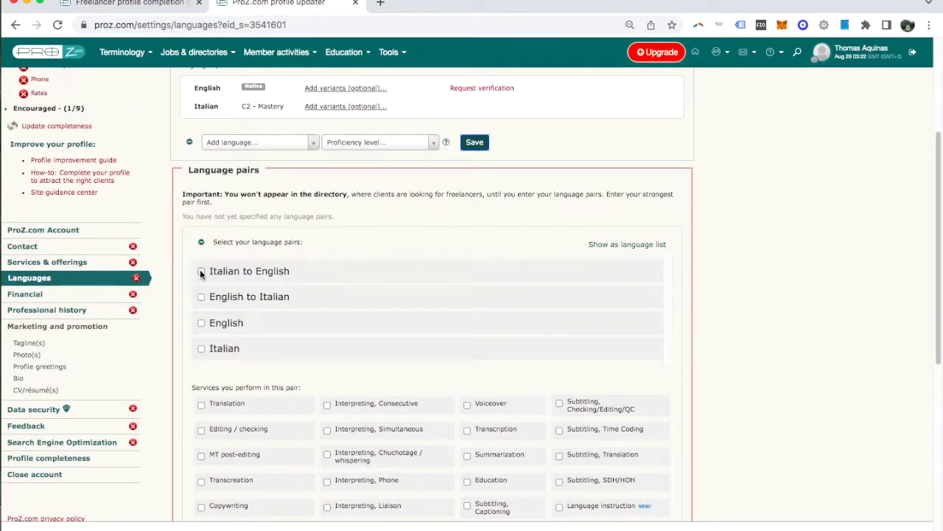
{"action": "left_click", "coordinate": [201, 271]}
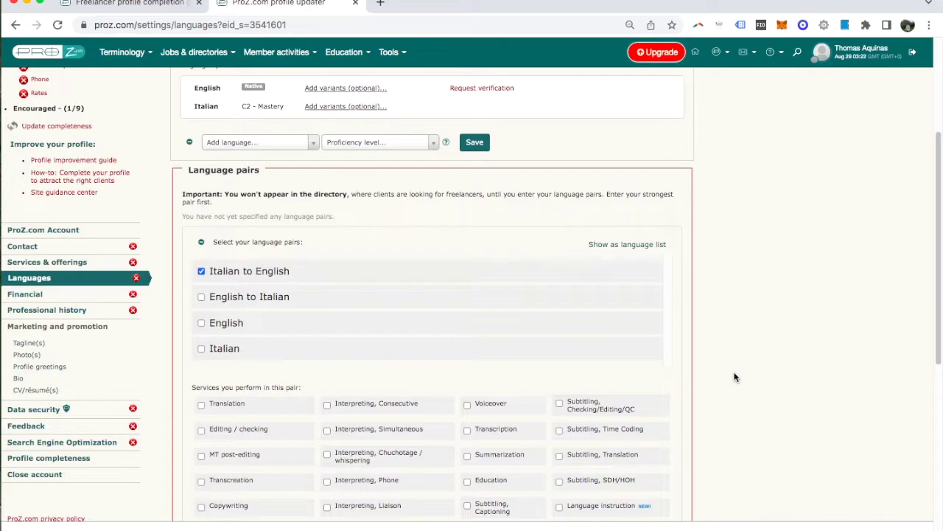
{"action": "left_click", "coordinate": [202, 405]}
{"action": "scroll", "coordinate": [848, 348], "scroll_direction": "down", "scroll_amount": 5}
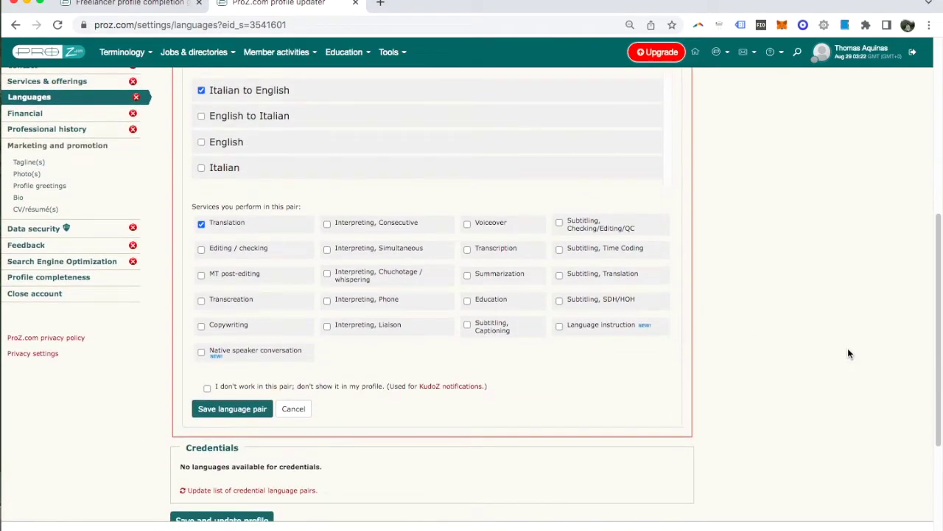
{"action": "left_click", "coordinate": [219, 413]}
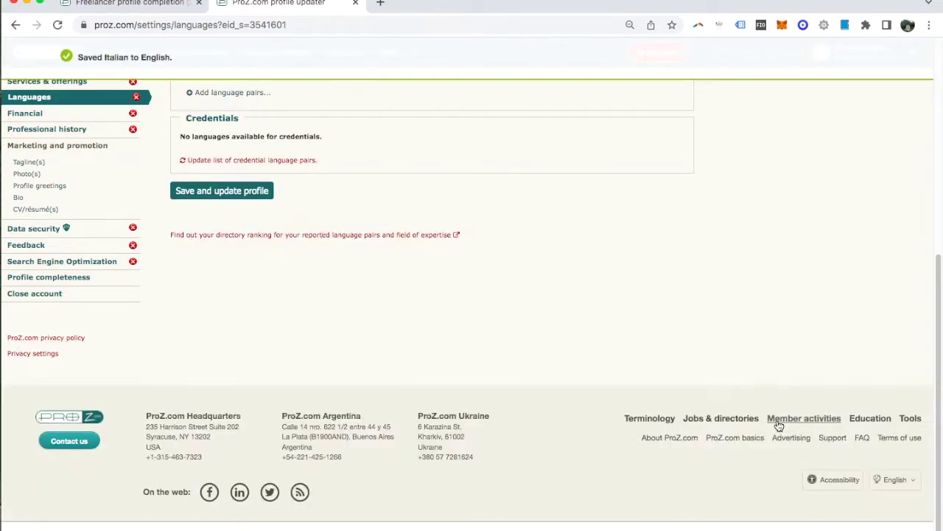
Search 'French' in Add language, set it to C1 - Advanced, and save.
{"action": "scroll", "coordinate": [670, 406], "scroll_direction": "up", "scroll_amount": 10}
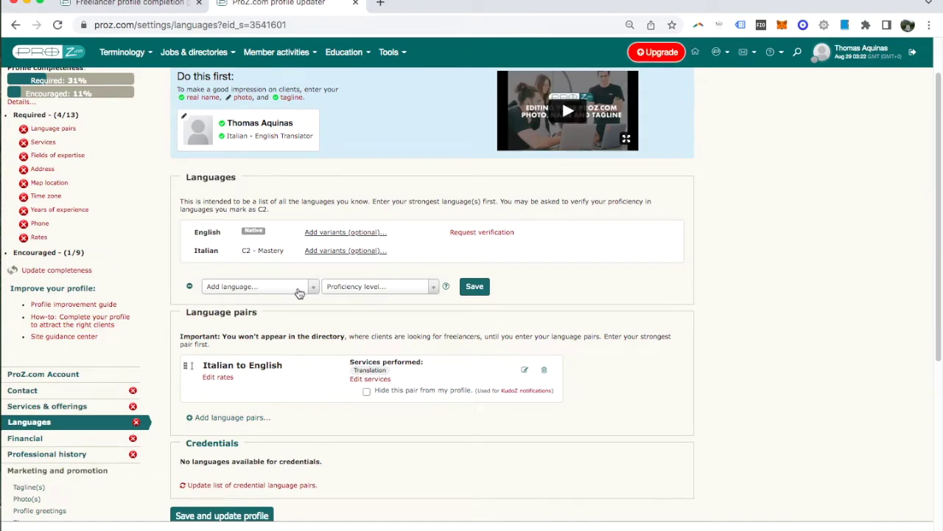
{"action": "left_click", "coordinate": [298, 293]}
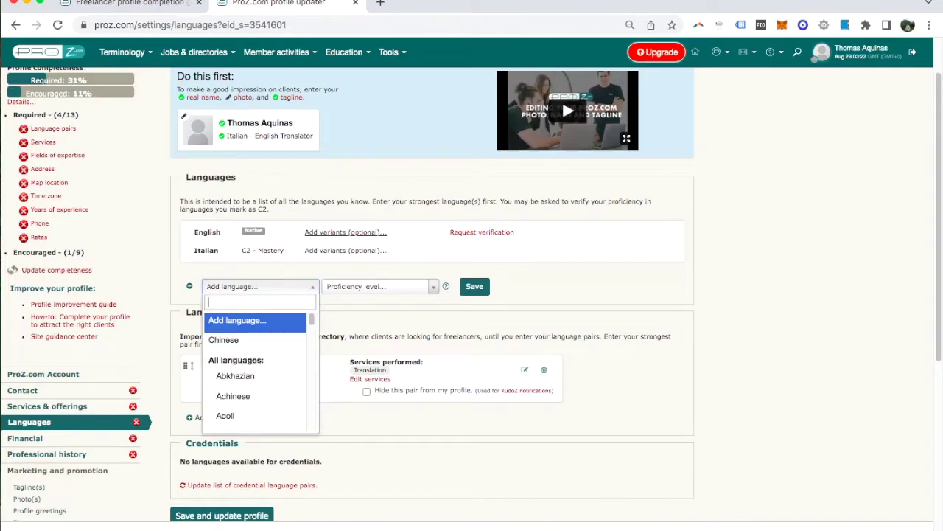
{"action": "type", "text": "French"}
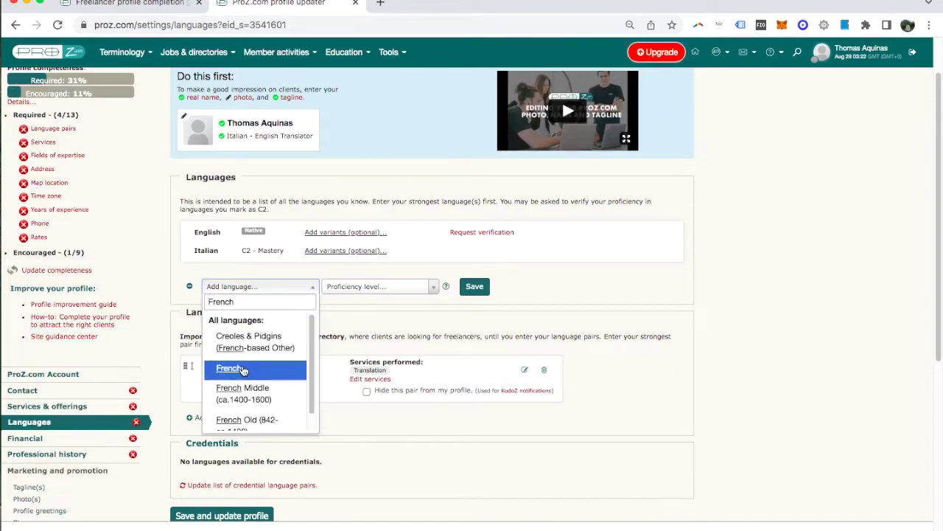
{"action": "key", "text": "Return"}
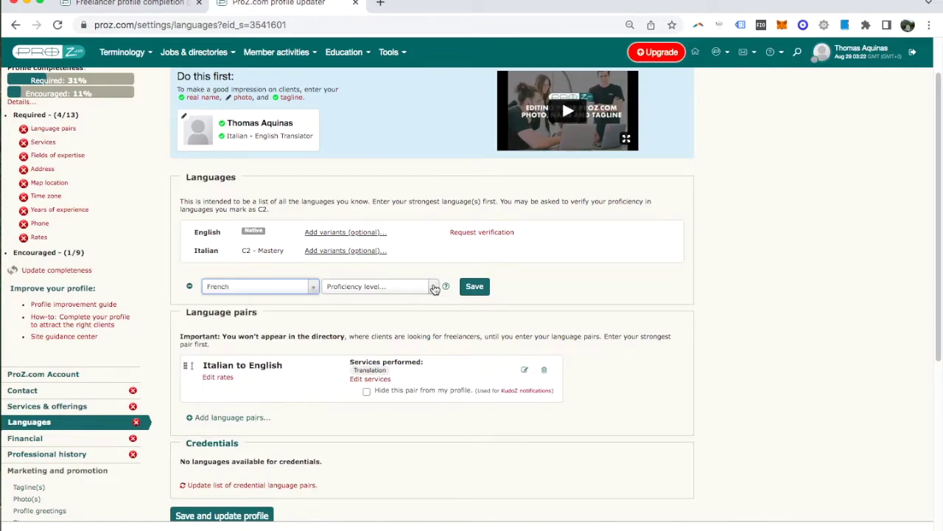
{"action": "left_click", "coordinate": [435, 288]}
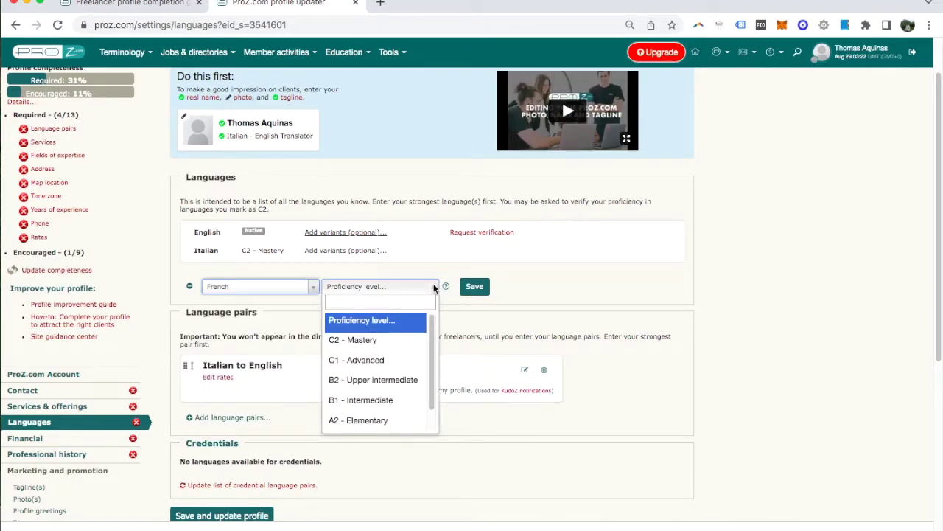
{"action": "left_click", "coordinate": [383, 362]}
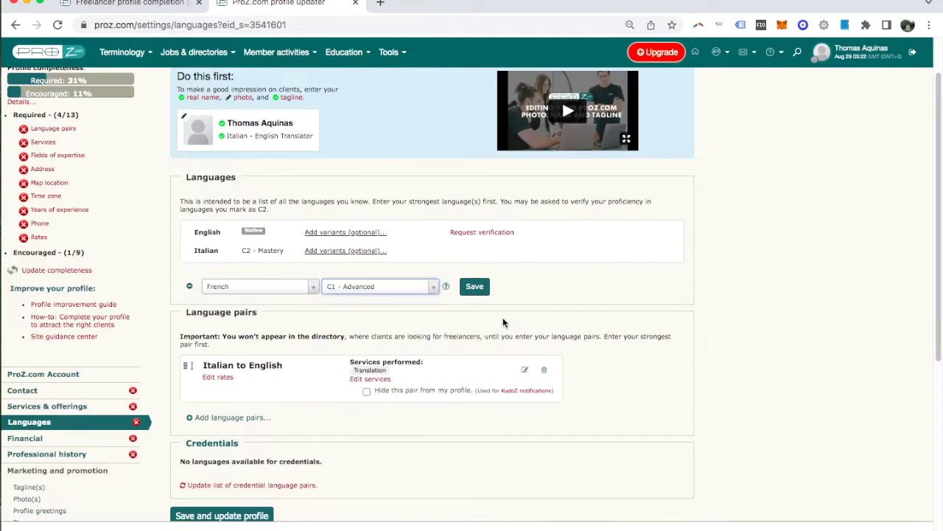
{"action": "left_click", "coordinate": [474, 288]}
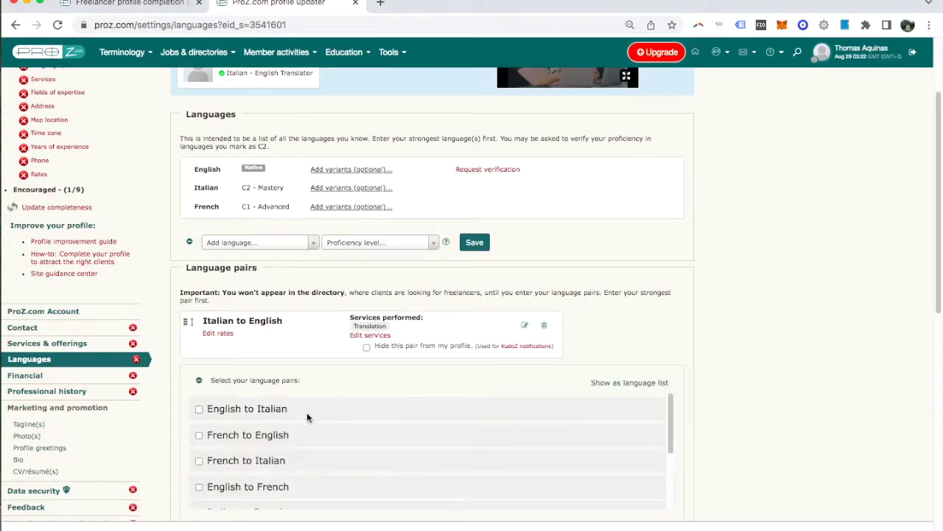
Add and save a French to English language pair offering Translation.
{"action": "left_click", "coordinate": [202, 440]}
{"action": "scroll", "coordinate": [779, 330], "scroll_direction": "down", "scroll_amount": 3}
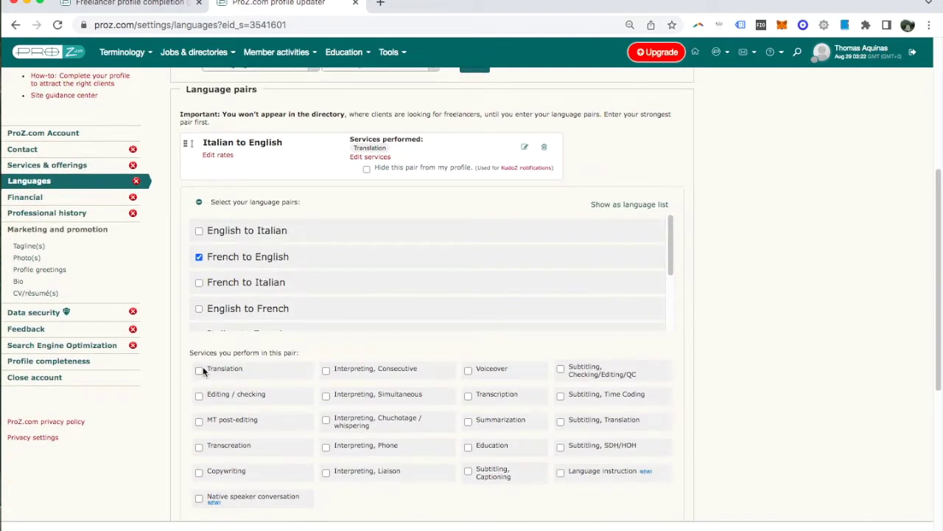
{"action": "left_click", "coordinate": [199, 370]}
{"action": "scroll", "coordinate": [816, 335], "scroll_direction": "down", "scroll_amount": 1}
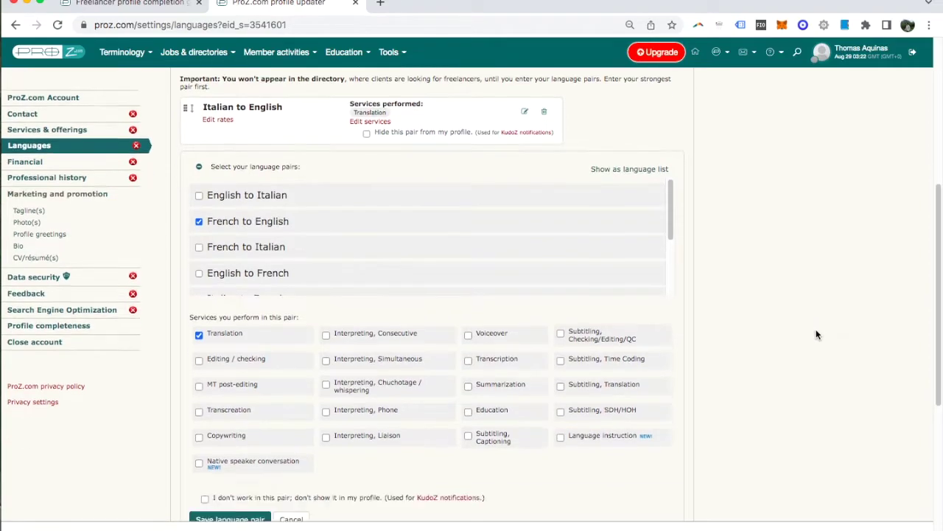
{"action": "scroll", "coordinate": [815, 335], "scroll_direction": "down", "scroll_amount": 5}
{"action": "left_click", "coordinate": [226, 354]}
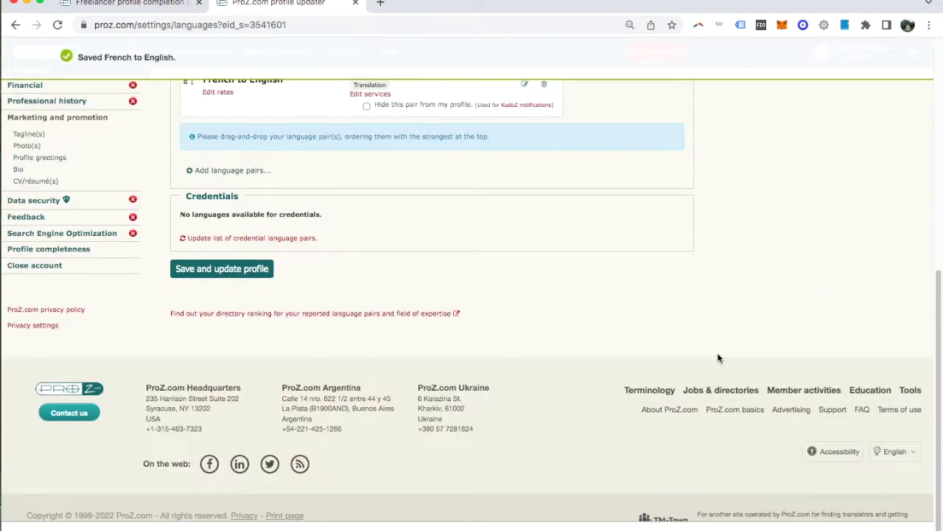
Save and update the profile, raising required completeness to 38%.
{"action": "left_click", "coordinate": [230, 273]}
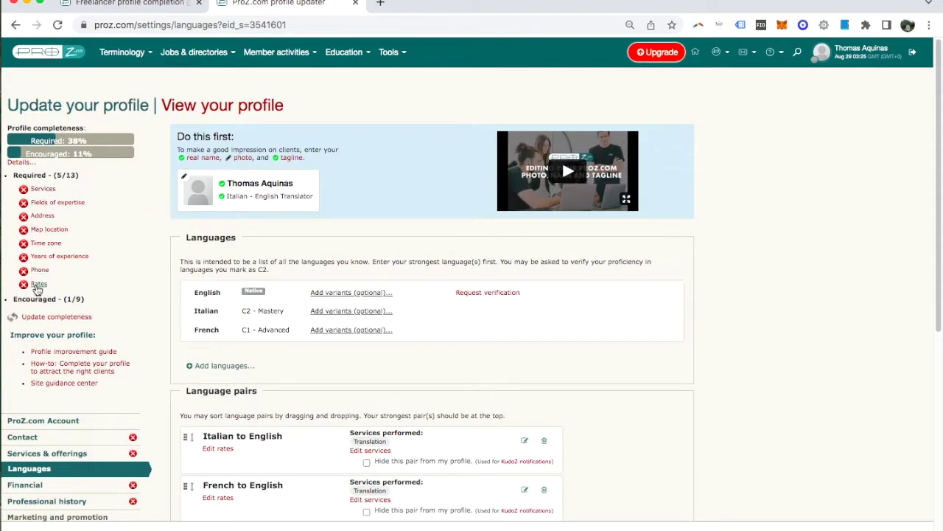
{"action": "scroll", "coordinate": [840, 221], "scroll_direction": "down", "scroll_amount": 2}
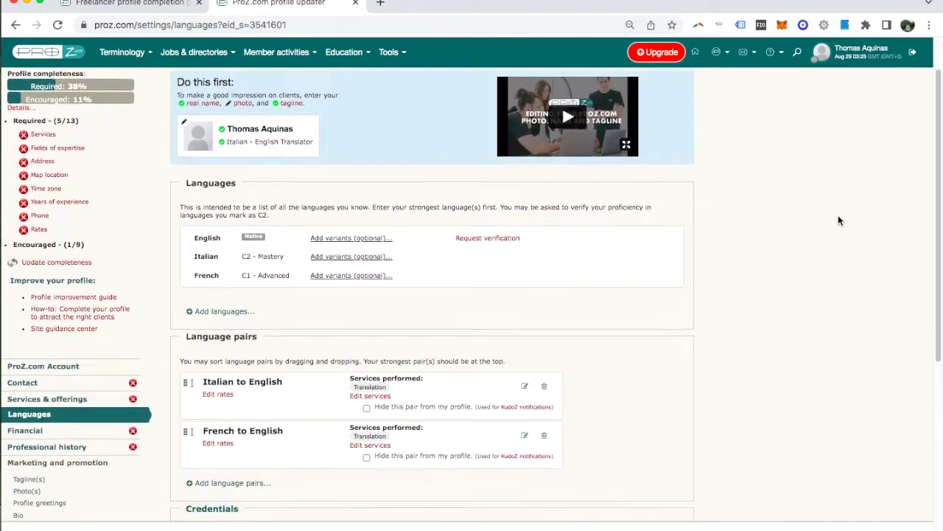
{"action": "scroll", "coordinate": [838, 220], "scroll_direction": "up", "scroll_amount": 2}
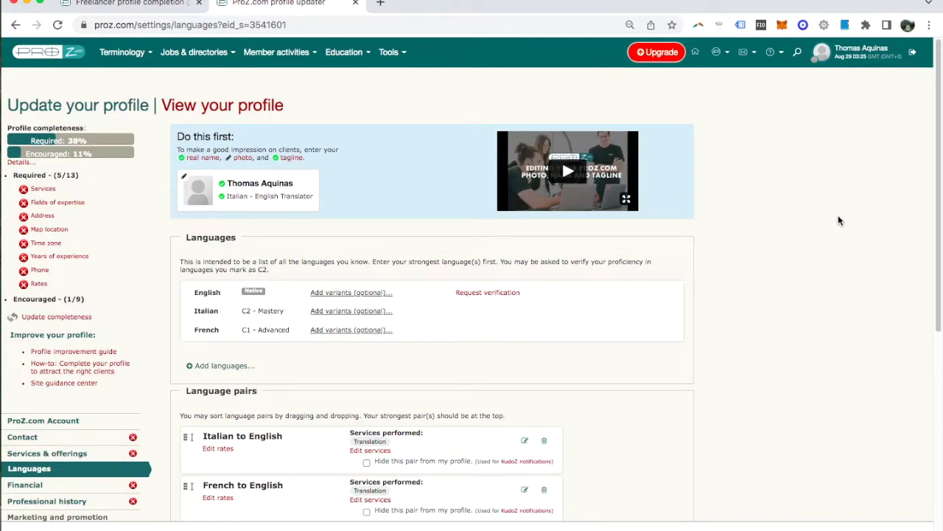
{"action": "mouse_move", "coordinate": [202, 58]}
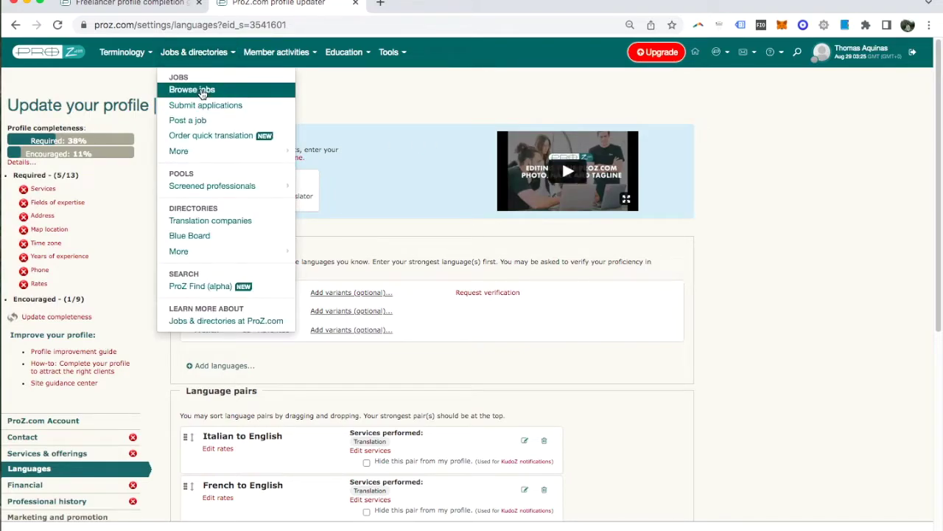
Browse the job listings filtered to My language pairs, showing 45 jobs.
{"action": "left_click", "coordinate": [202, 90]}
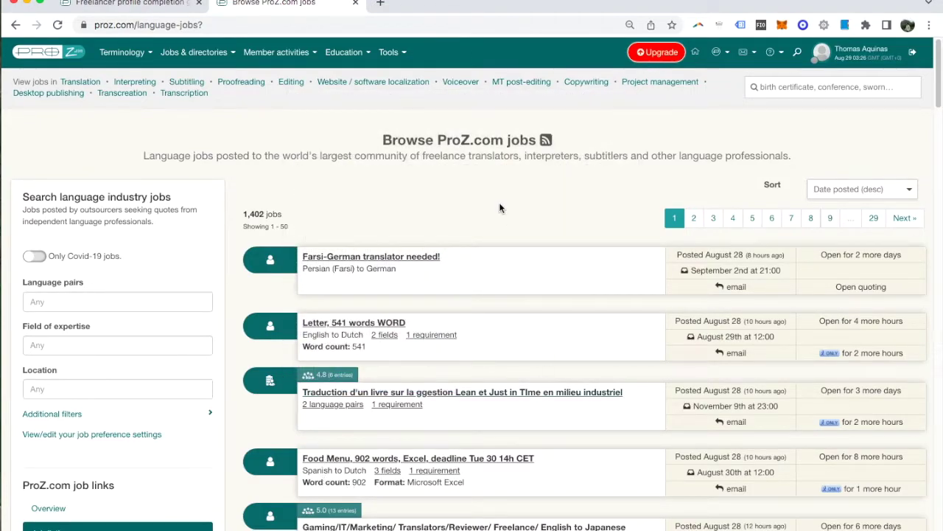
{"action": "left_click", "coordinate": [111, 301]}
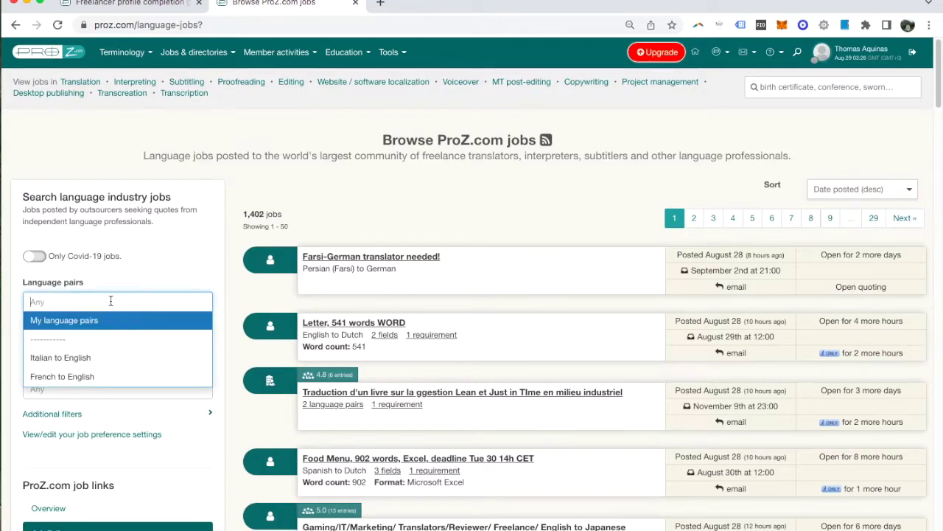
{"action": "left_click", "coordinate": [90, 319]}
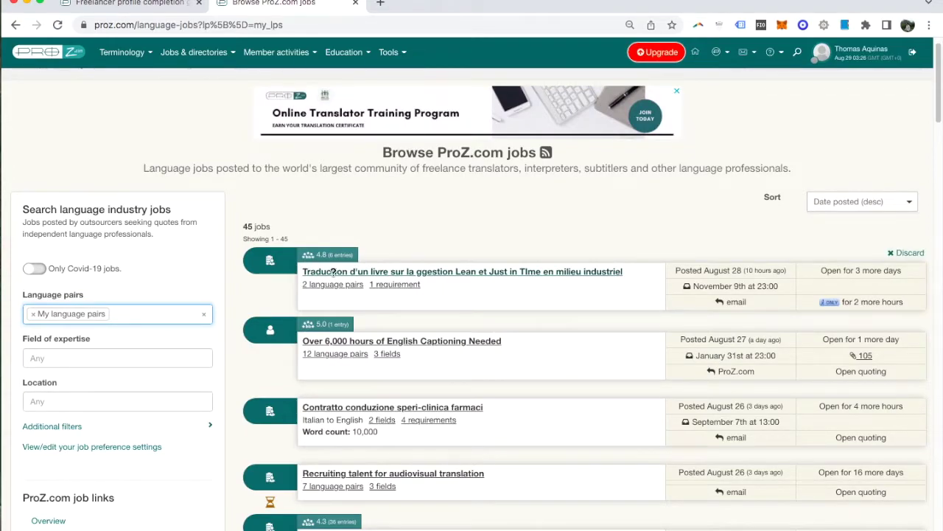
{"action": "mouse_move", "coordinate": [485, 271]}
{"action": "mouse_move", "coordinate": [317, 257]}
{"action": "mouse_move", "coordinate": [317, 326]}
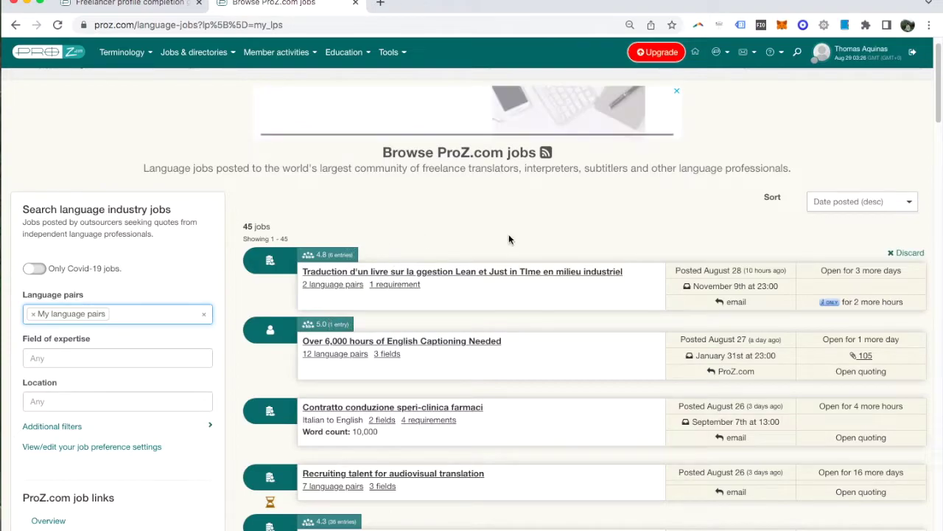
{"action": "scroll", "coordinate": [513, 234], "scroll_direction": "down", "scroll_amount": 3}
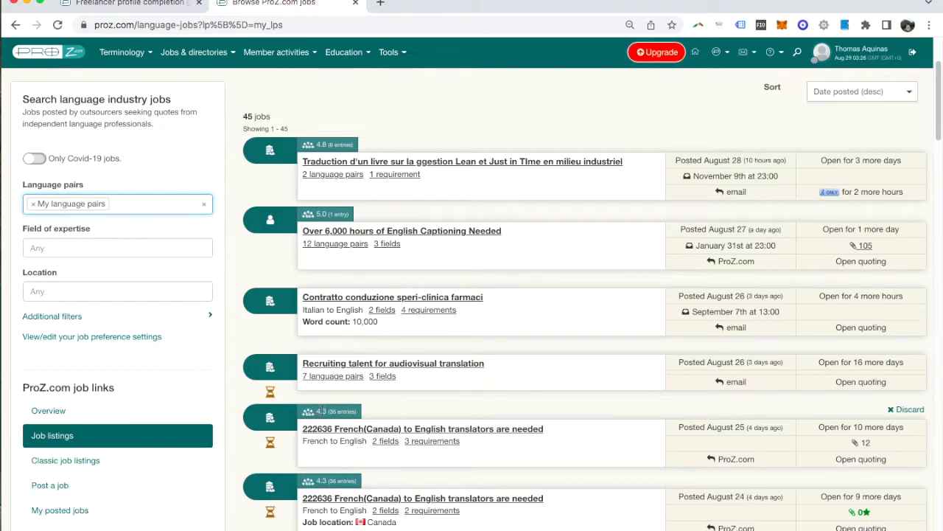
{"action": "scroll", "coordinate": [566, 314], "scroll_direction": "down", "scroll_amount": 5}
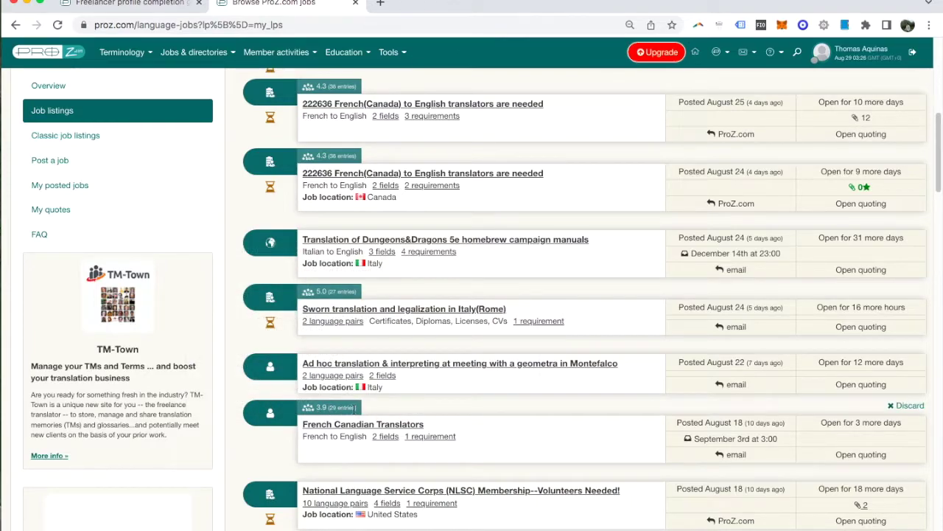
{"action": "scroll", "coordinate": [479, 398], "scroll_direction": "down", "scroll_amount": 3}
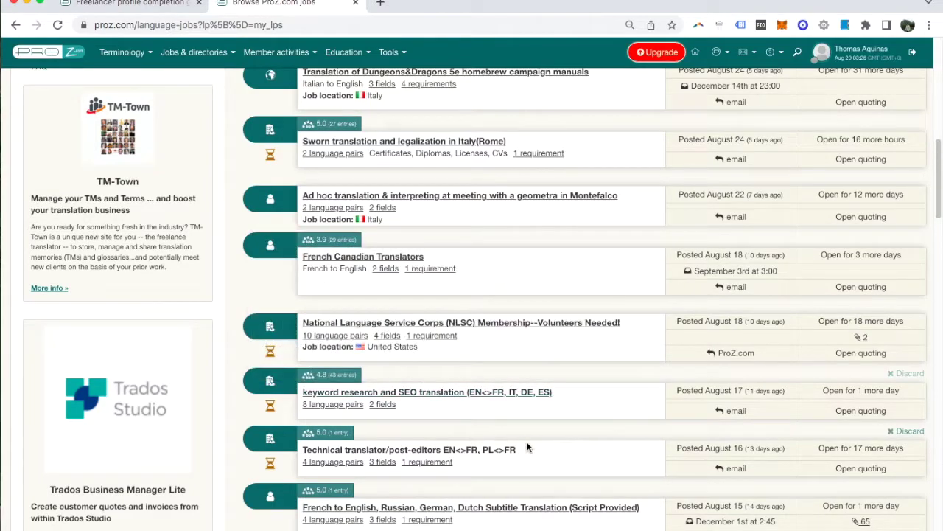
{"action": "scroll", "coordinate": [530, 442], "scroll_direction": "up", "scroll_amount": 10}
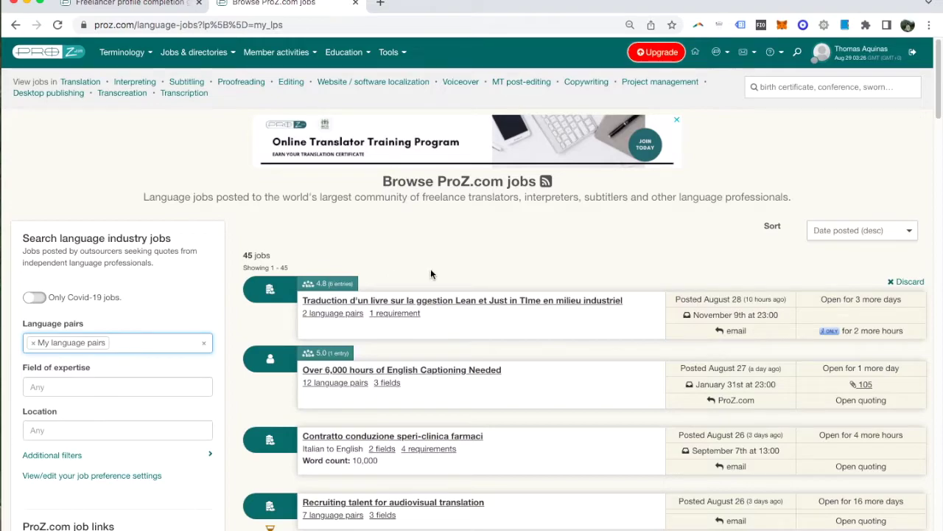
{"action": "left_click", "coordinate": [453, 262]}
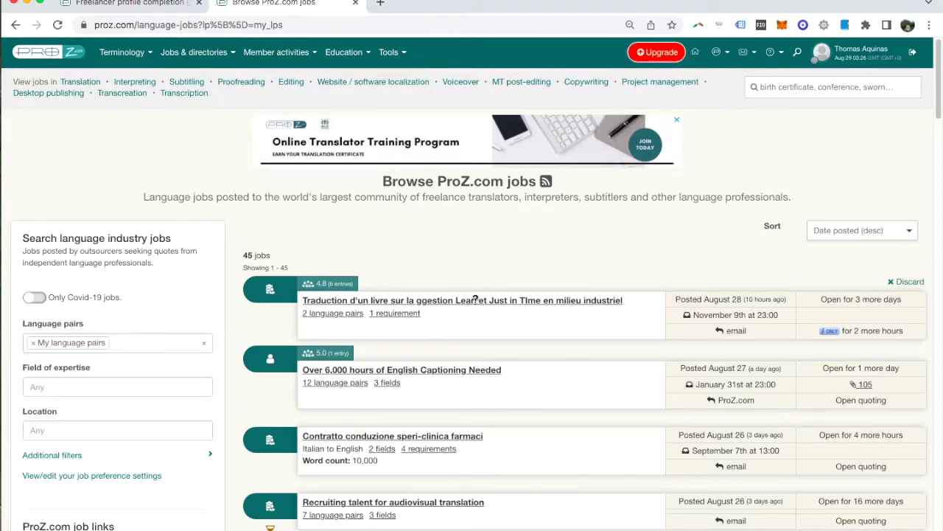
{"action": "mouse_move", "coordinate": [824, 332]}
{"action": "mouse_move", "coordinate": [548, 295]}
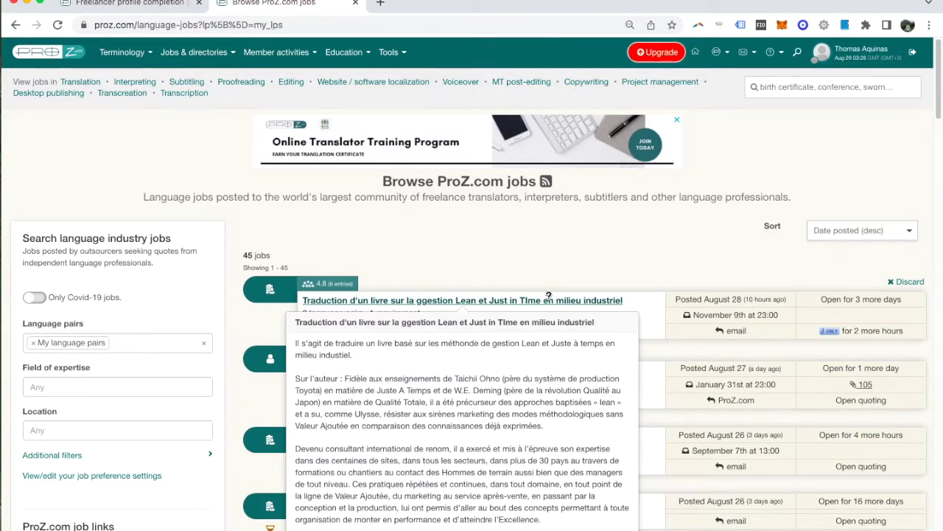
{"action": "left_click", "coordinate": [548, 297]}
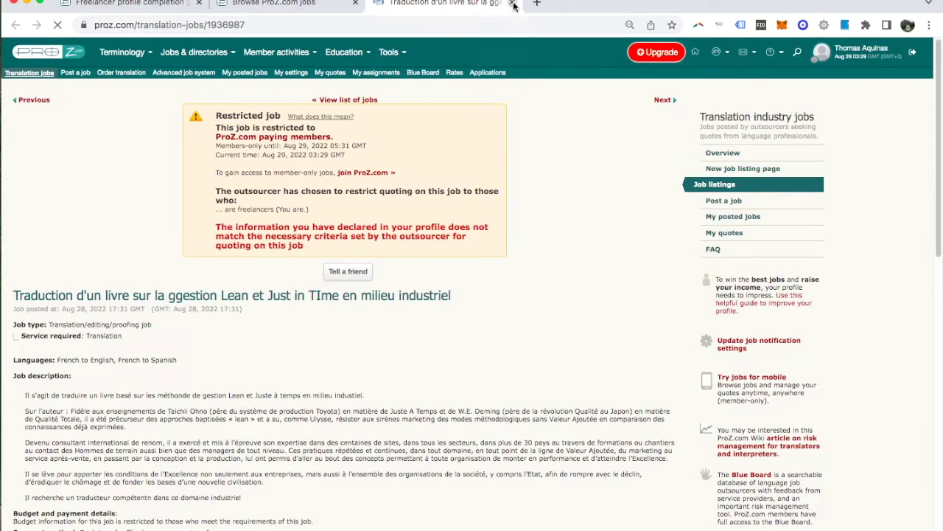
{"action": "key", "text": "super+w"}
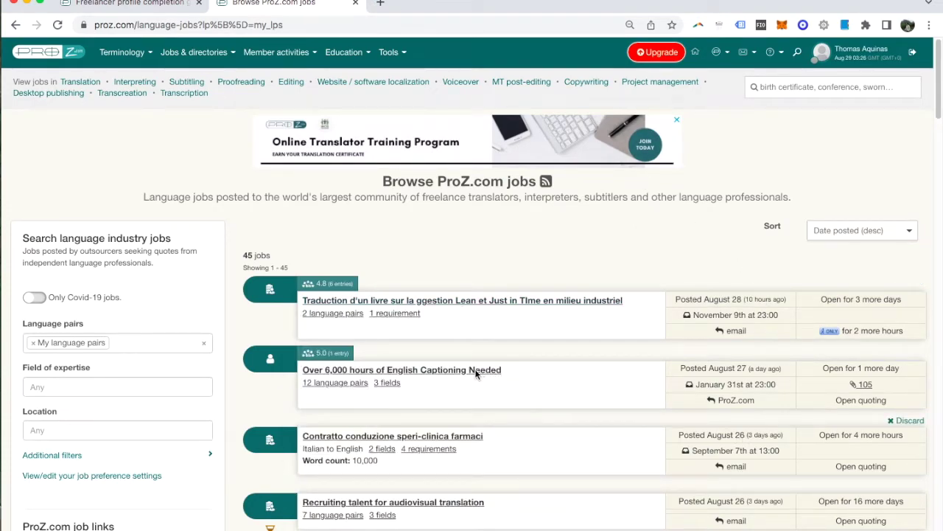
Reveal the language-pair breakdown popup for the captioning job's 105 quotes.
{"action": "mouse_move", "coordinate": [432, 366]}
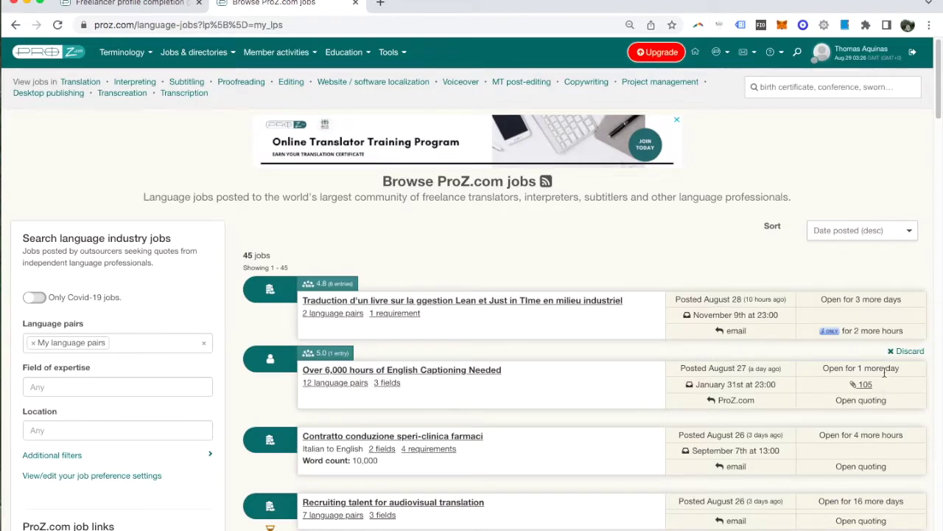
{"action": "mouse_move", "coordinate": [868, 384]}
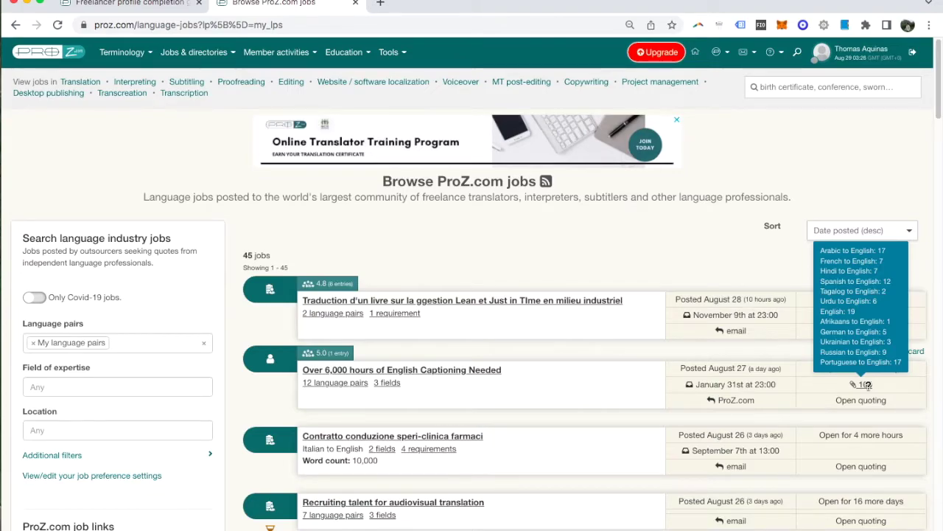
{"action": "mouse_move", "coordinate": [469, 374]}
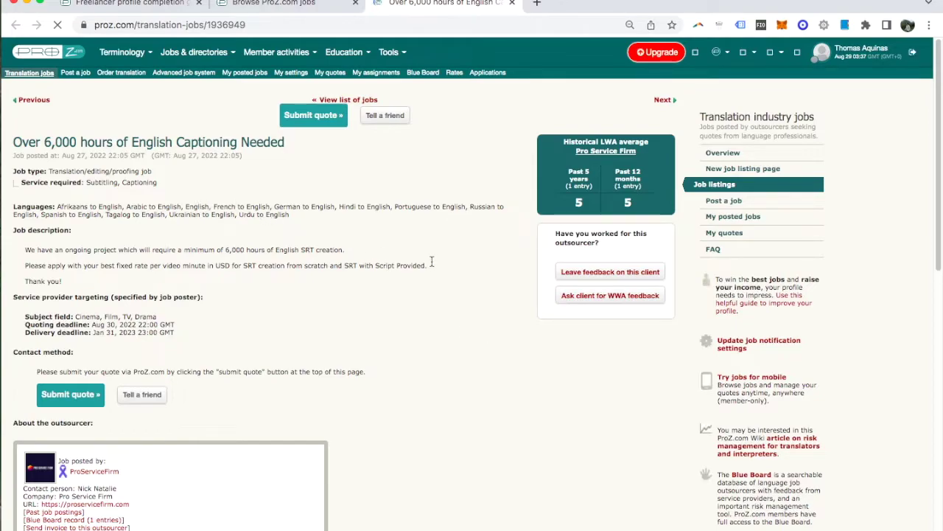
Review the captioning job's quotes-received table, then bring up its Submit quote form.
{"action": "scroll", "coordinate": [445, 281], "scroll_direction": "down", "scroll_amount": 15}
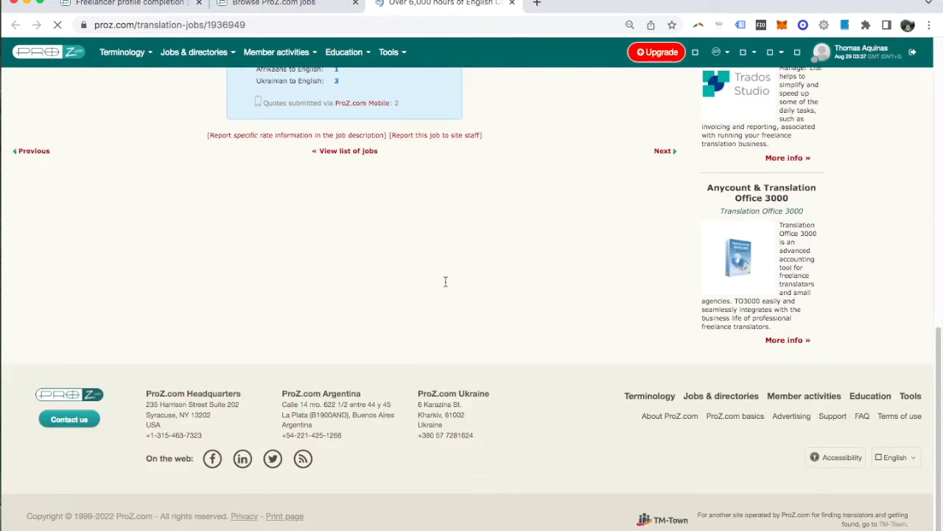
{"action": "scroll", "coordinate": [445, 281], "scroll_direction": "up", "scroll_amount": 4}
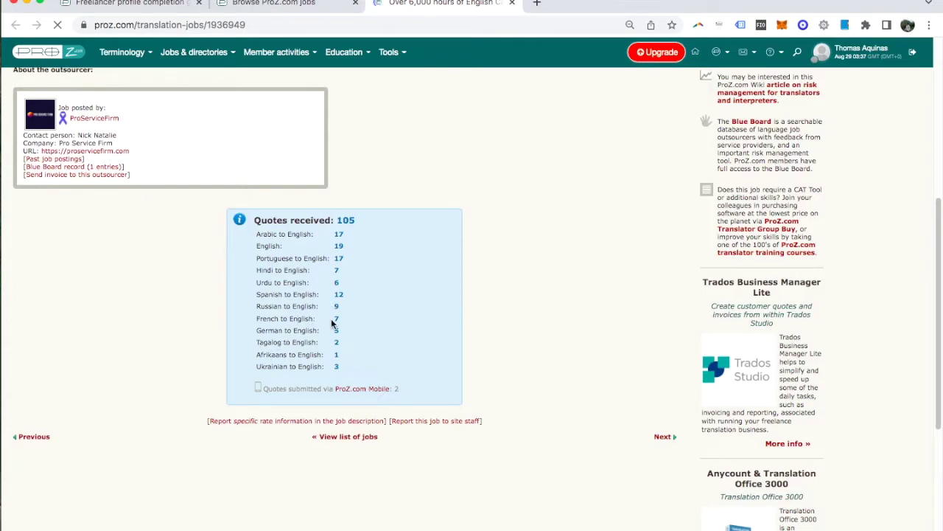
{"action": "left_click_drag", "start_coordinate": [336, 318], "coordinate": [346, 322]}
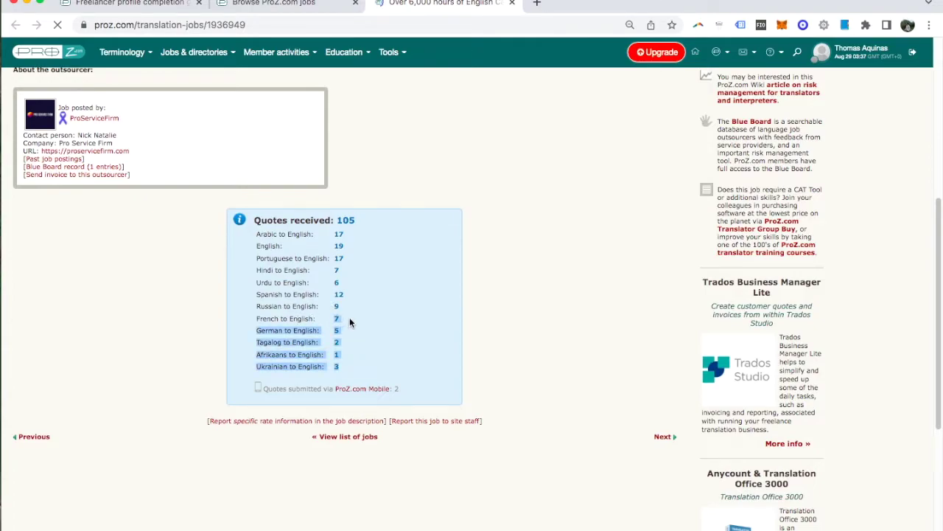
{"action": "left_click", "coordinate": [351, 317]}
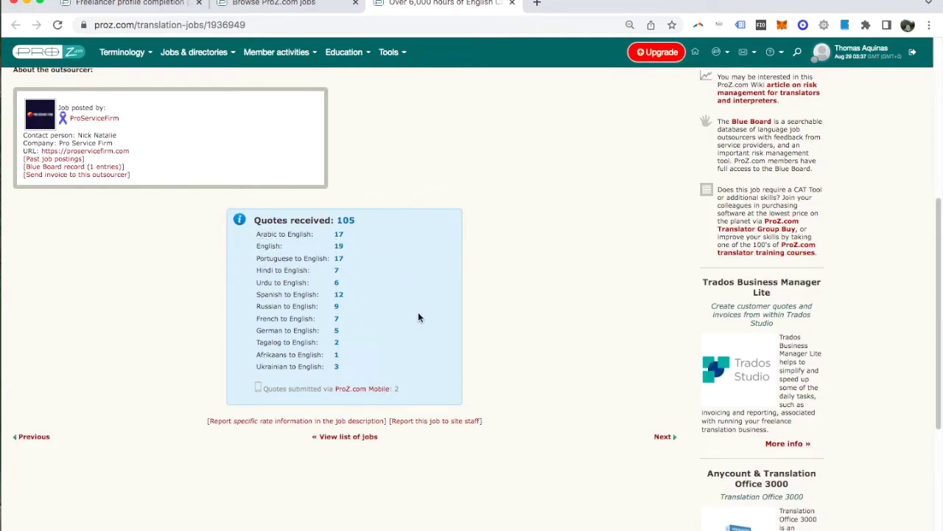
{"action": "scroll", "coordinate": [430, 327], "scroll_direction": "up", "scroll_amount": 5}
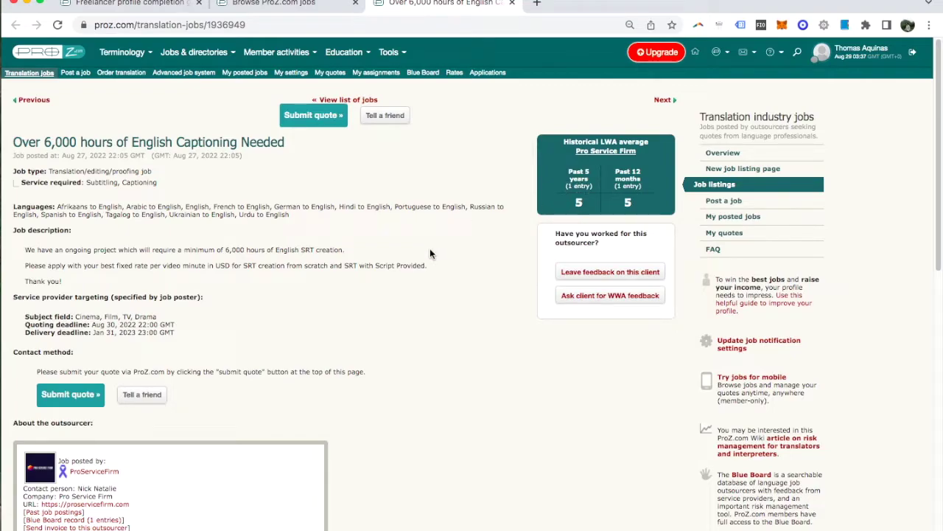
{"action": "left_click", "coordinate": [316, 118]}
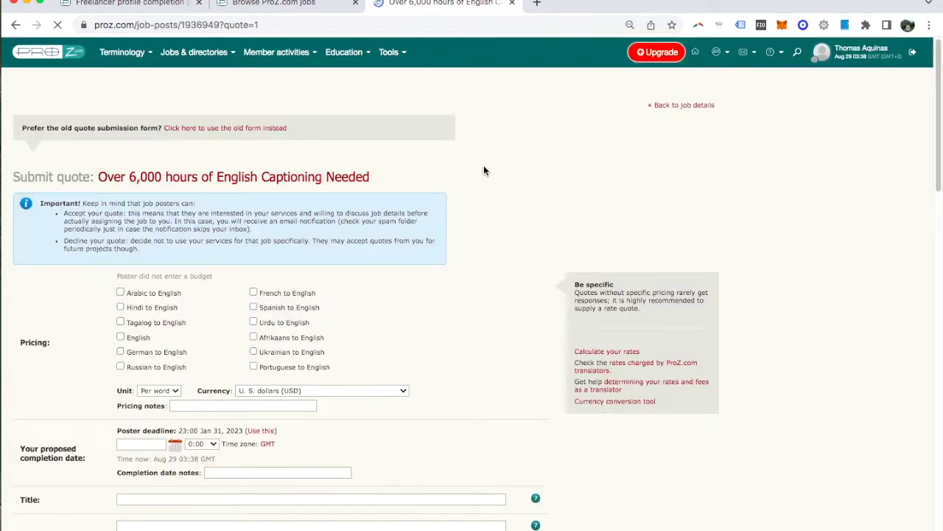
Quote French to English at 0.09 per word, titled 'French - English translator'.
{"action": "scroll", "coordinate": [483, 165], "scroll_direction": "down", "scroll_amount": 2}
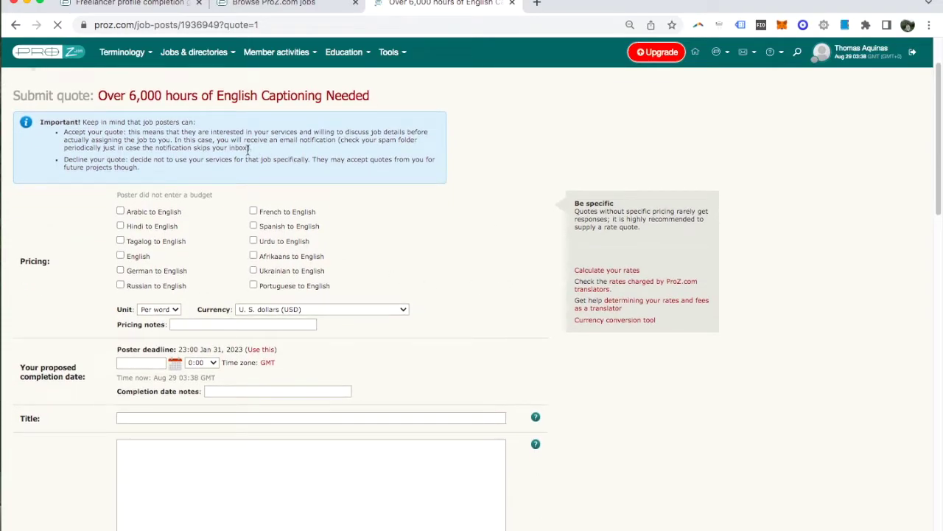
{"action": "left_click", "coordinate": [254, 211]}
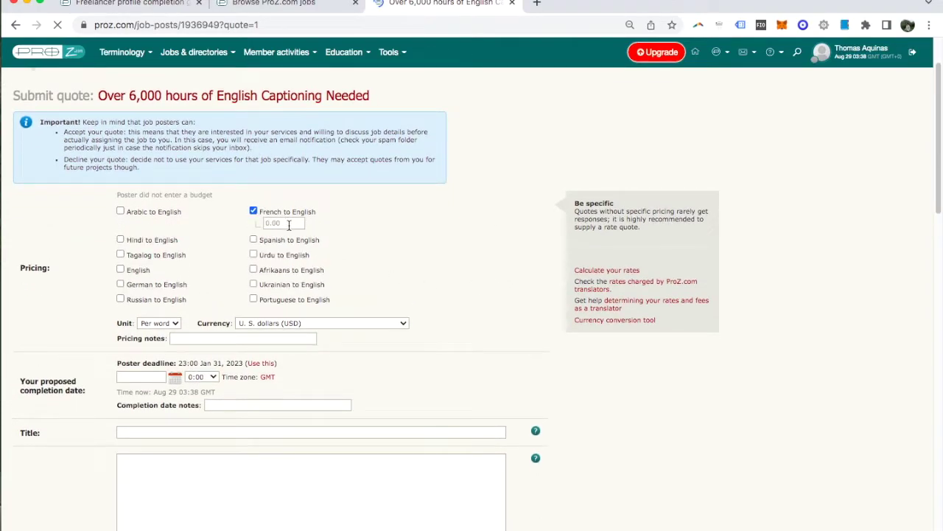
{"action": "left_click", "coordinate": [289, 224]}
{"action": "type", "text": "0.09"}
{"action": "left_click", "coordinate": [399, 229]}
{"action": "scroll", "coordinate": [678, 329], "scroll_direction": "down", "scroll_amount": 3}
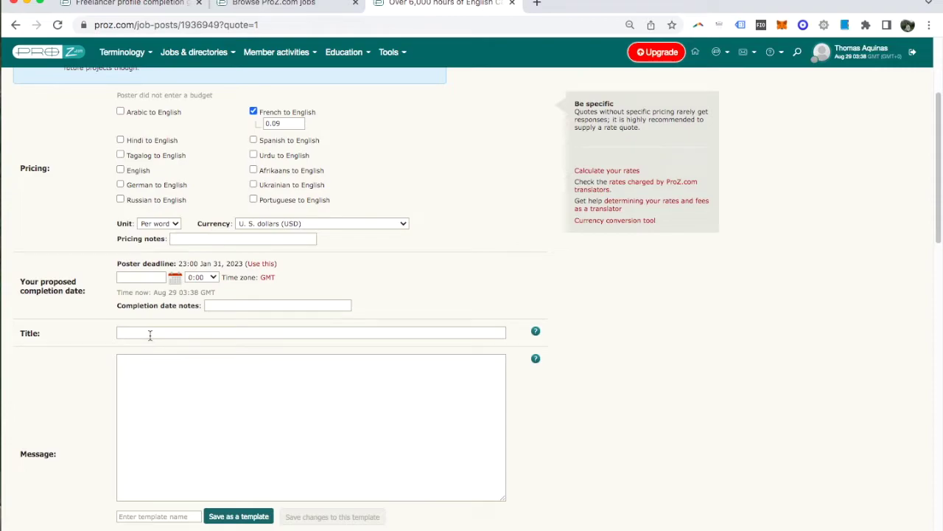
{"action": "left_click", "coordinate": [150, 334]}
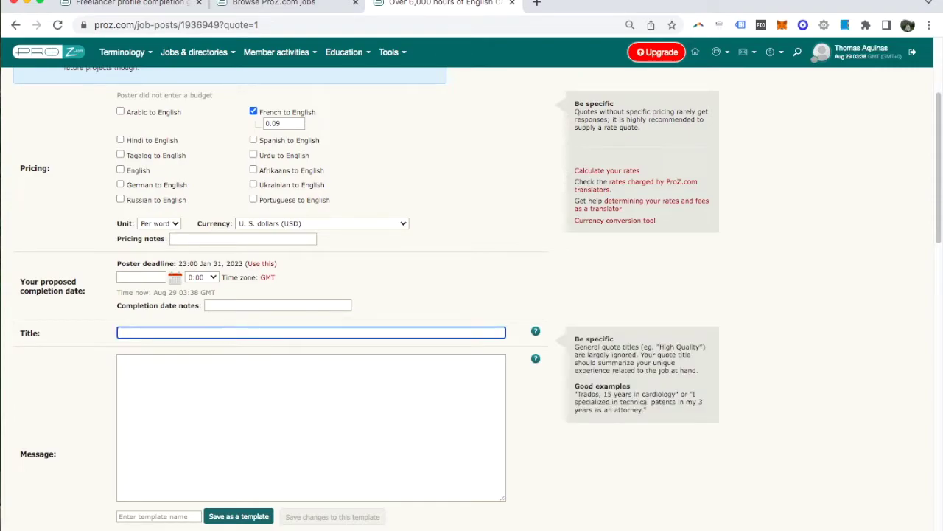
{"action": "type", "text": "French - English translator"}
Paste the prepared cover message into the quote's Message field.
{"action": "left_click", "coordinate": [176, 418]}
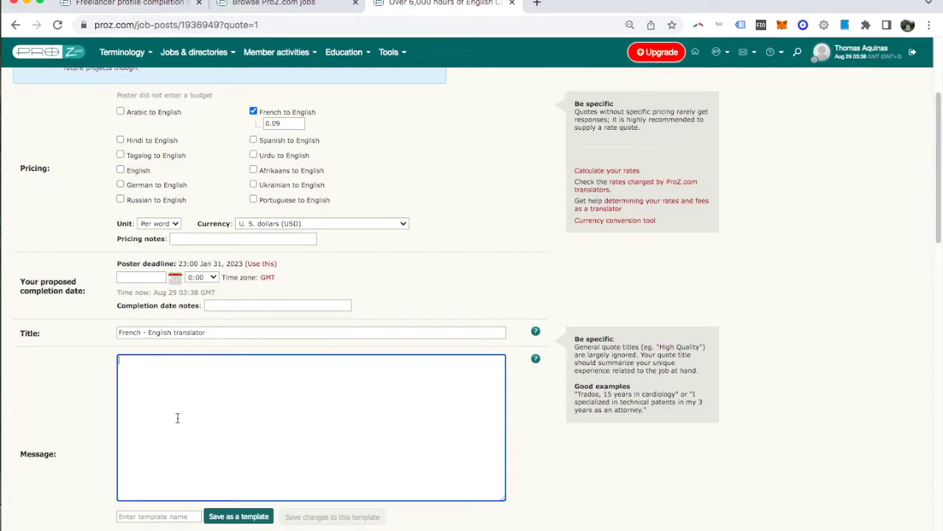
{"action": "scroll", "coordinate": [434, 398], "scroll_direction": "down", "scroll_amount": 1}
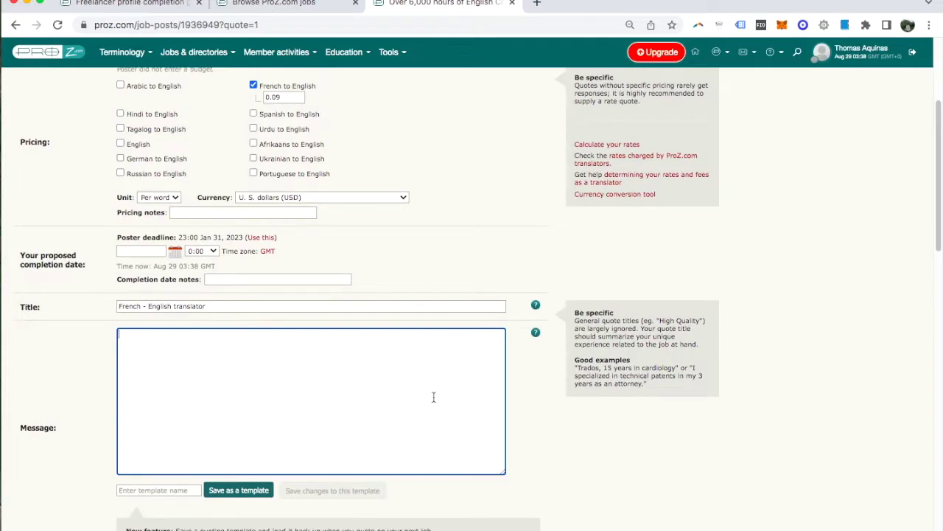
{"action": "key", "text": "ctrl+v"}
{"action": "scroll", "coordinate": [453, 314], "scroll_direction": "up", "scroll_amount": 3}
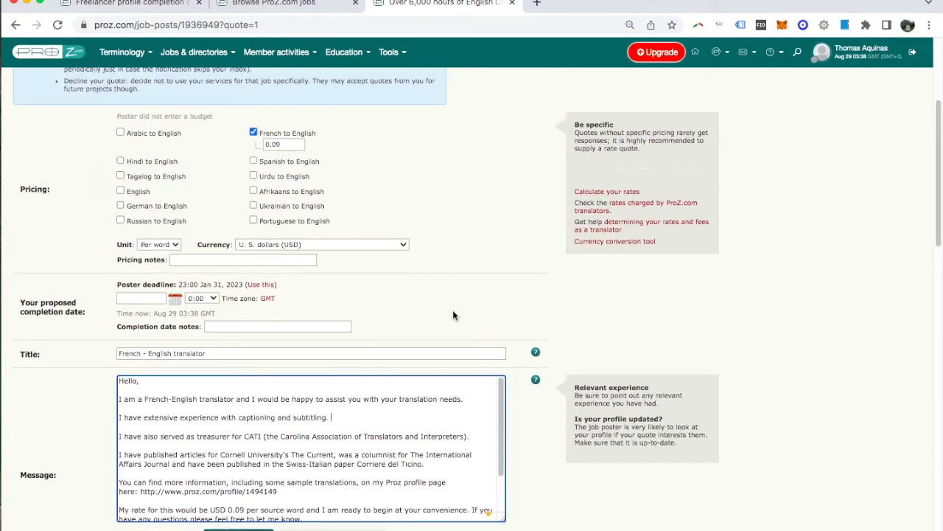
{"action": "scroll", "coordinate": [566, 267], "scroll_direction": "down", "scroll_amount": 2}
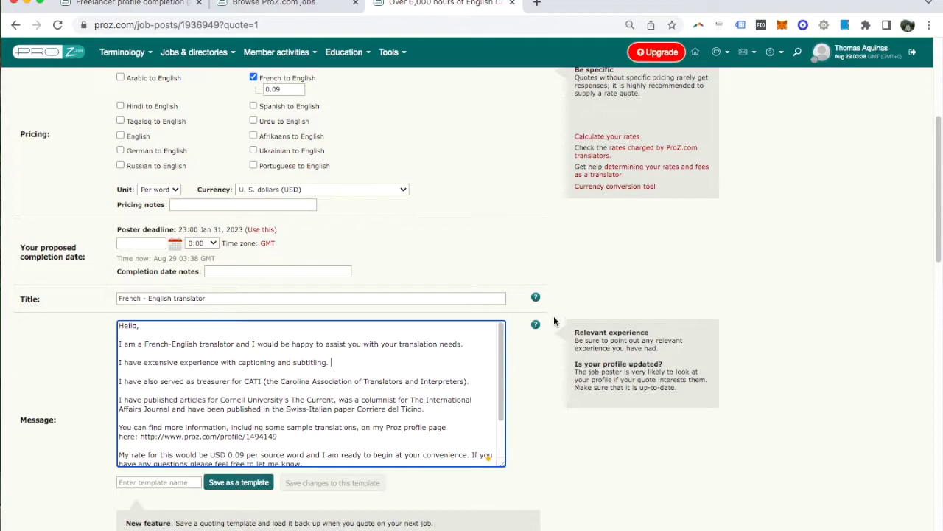
{"action": "scroll", "coordinate": [555, 313], "scroll_direction": "up", "scroll_amount": 1}
{"action": "scroll", "coordinate": [555, 316], "scroll_direction": "up", "scroll_amount": 3}
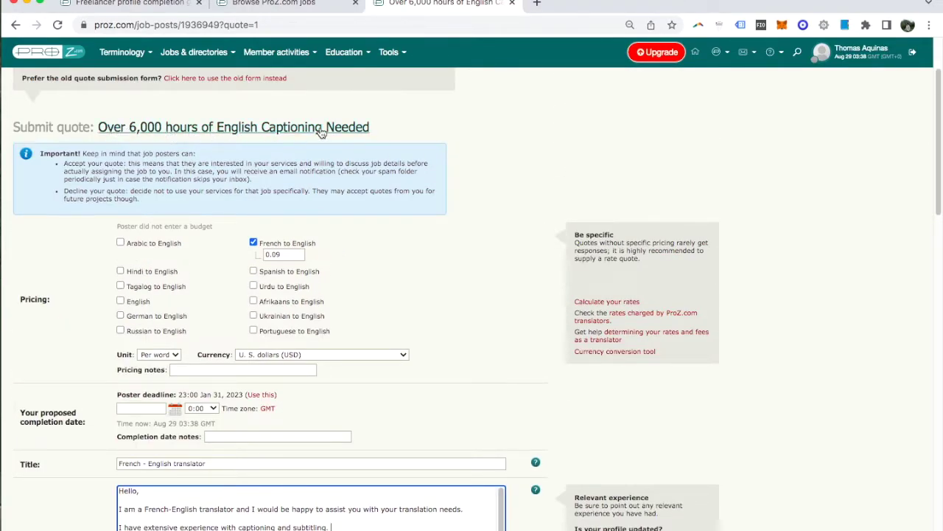
{"action": "scroll", "coordinate": [537, 238], "scroll_direction": "down", "scroll_amount": 2}
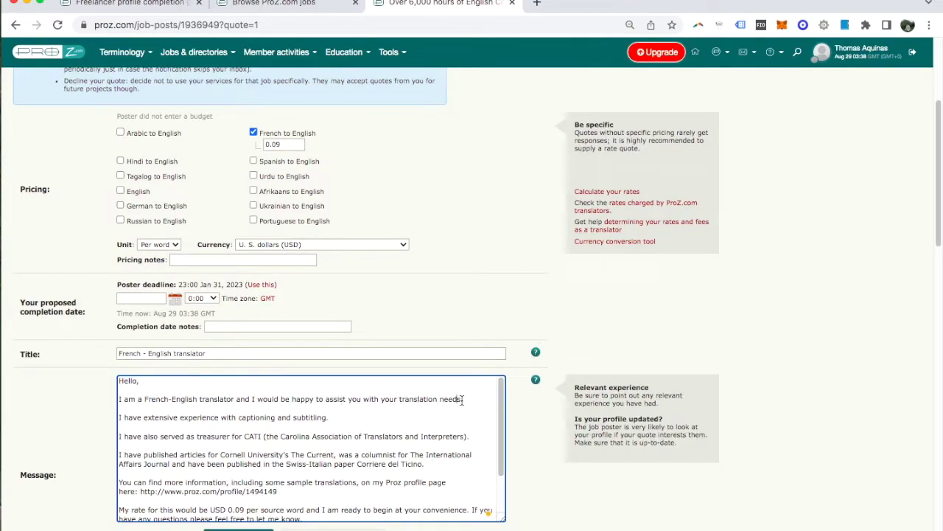
Replace 'translation needs' with 'captioning job' in the message.
{"action": "left_click_drag", "start_coordinate": [462, 399], "coordinate": [400, 399]}
{"action": "key", "text": "BackSpace"}
{"action": "type", "text": "captioning job"}
{"action": "scroll", "coordinate": [564, 351], "scroll_direction": "down", "scroll_amount": 1}
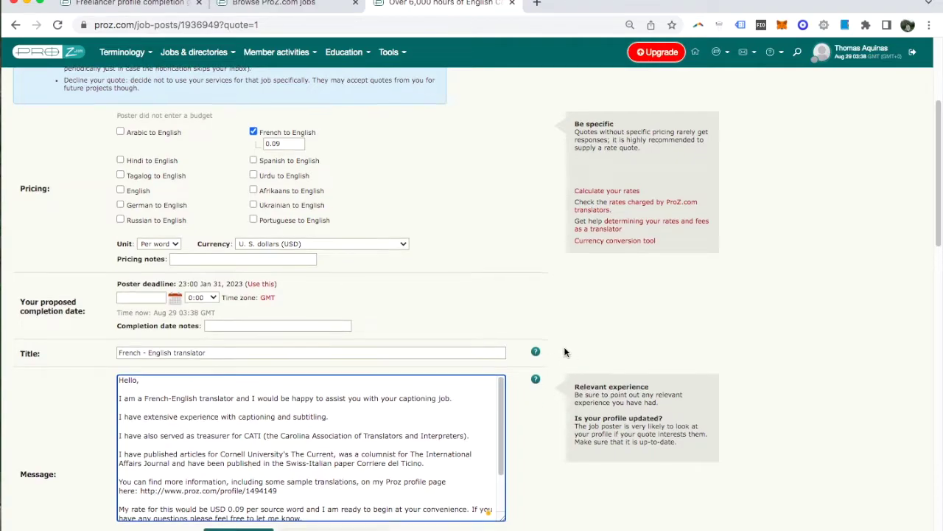
{"action": "scroll", "coordinate": [564, 352], "scroll_direction": "down", "scroll_amount": 3}
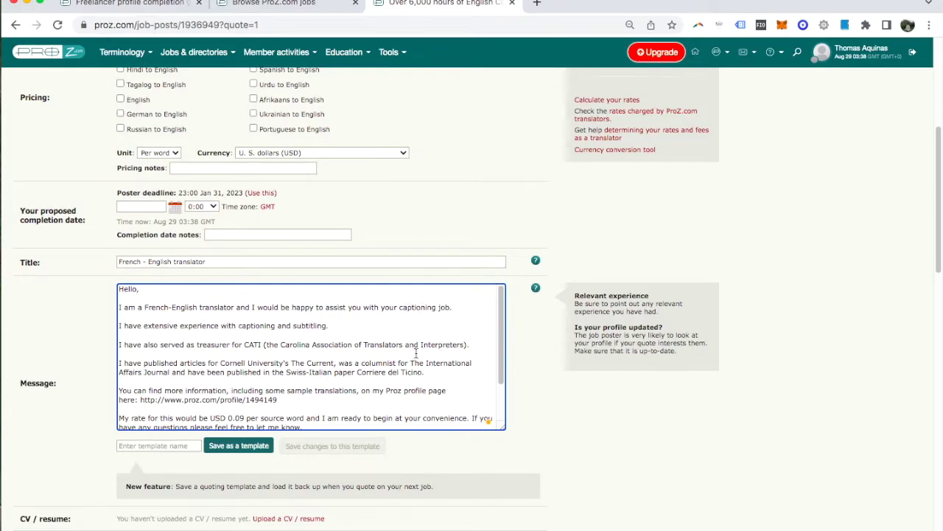
{"action": "left_click", "coordinate": [165, 447]}
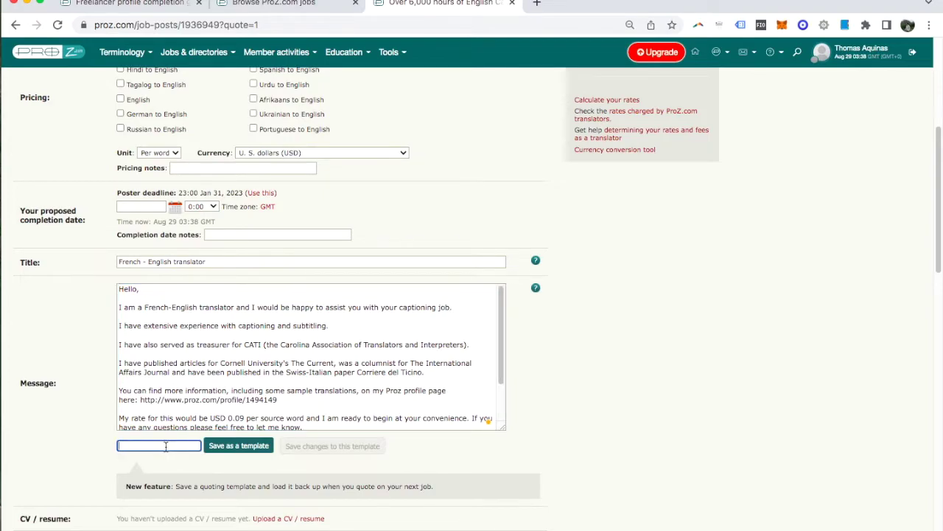
Save the quote as a template named 'Captioning FR-EN'.
{"action": "type", "text": "Captioning FR-EN"}
{"action": "left_click", "coordinate": [252, 449]}
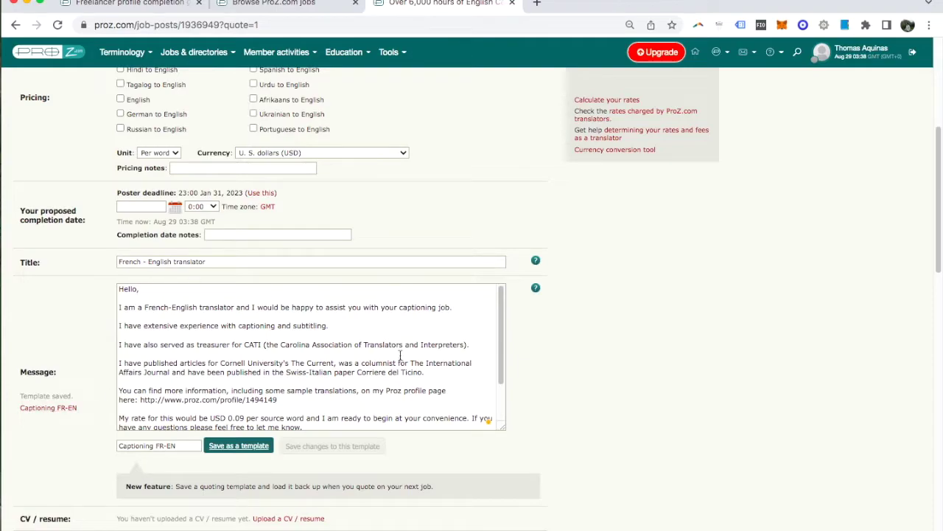
{"action": "scroll", "coordinate": [352, 361], "scroll_direction": "down", "scroll_amount": 3}
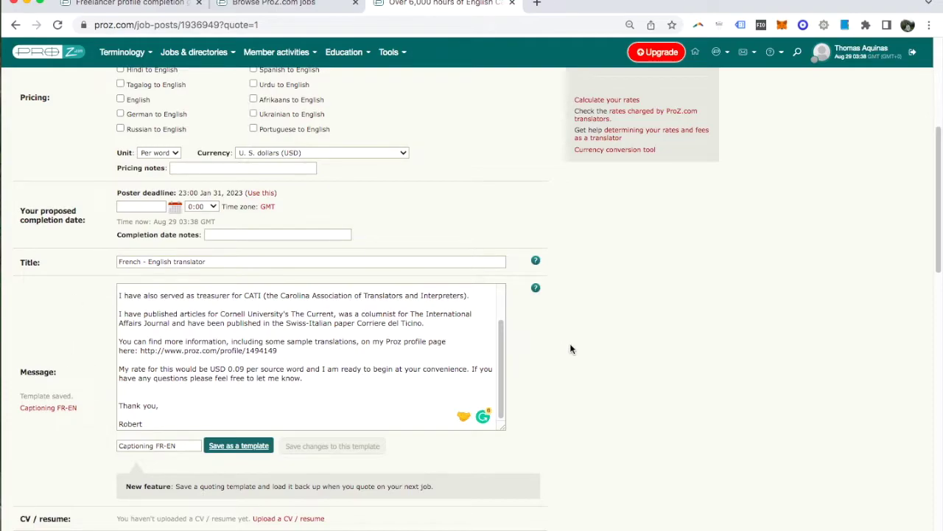
{"action": "scroll", "coordinate": [571, 348], "scroll_direction": "down", "scroll_amount": 5}
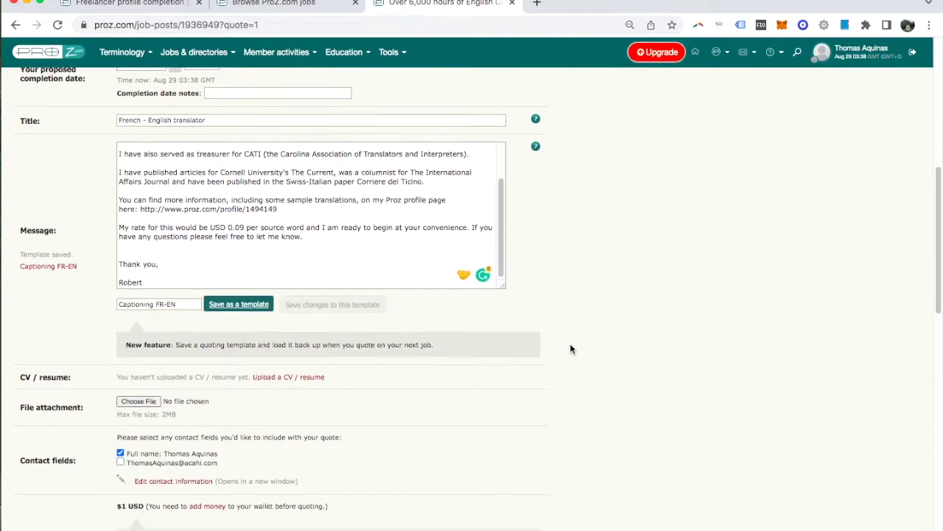
{"action": "scroll", "coordinate": [571, 349], "scroll_direction": "down", "scroll_amount": 1}
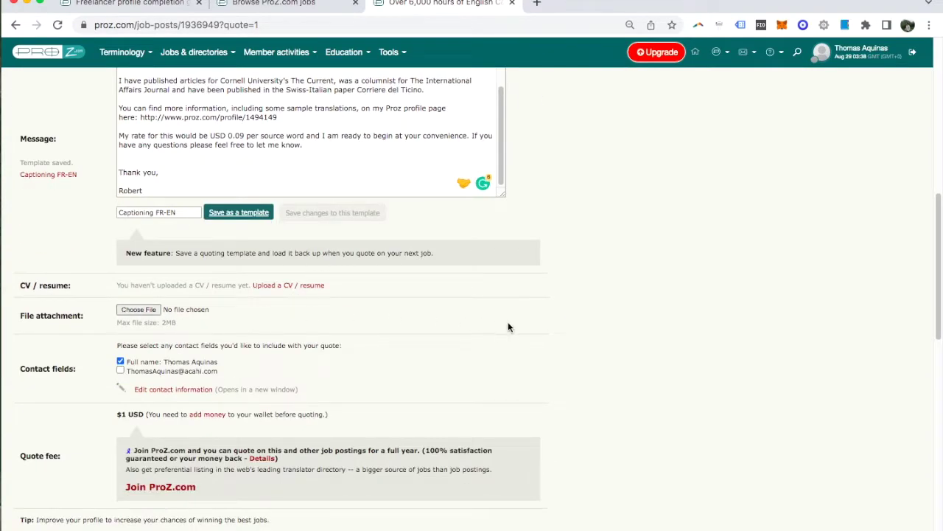
{"action": "scroll", "coordinate": [547, 328], "scroll_direction": "down", "scroll_amount": 1}
{"action": "scroll", "coordinate": [547, 329], "scroll_direction": "down", "scroll_amount": 3}
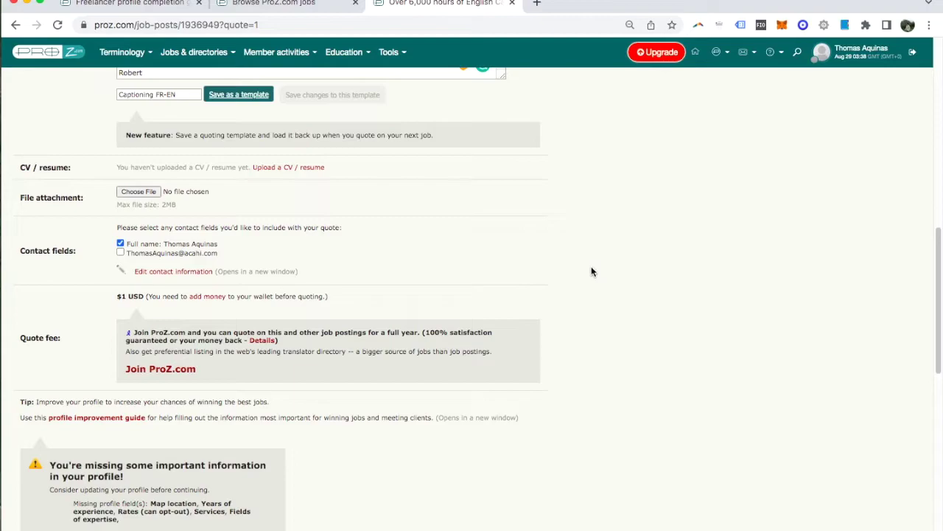
{"action": "scroll", "coordinate": [591, 271], "scroll_direction": "down", "scroll_amount": 2}
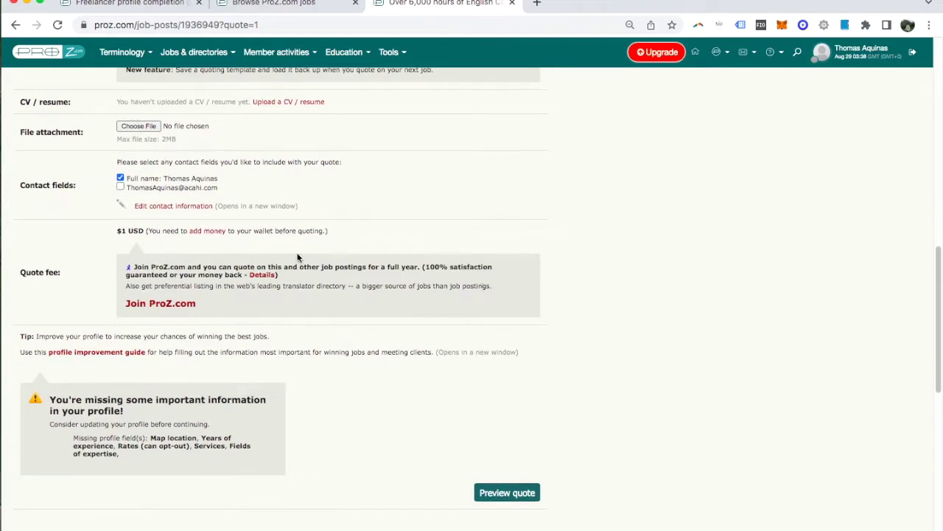
{"action": "left_click_drag", "start_coordinate": [118, 231], "coordinate": [142, 233]}
{"action": "left_click", "coordinate": [143, 233]}
{"action": "left_click", "coordinate": [208, 232]}
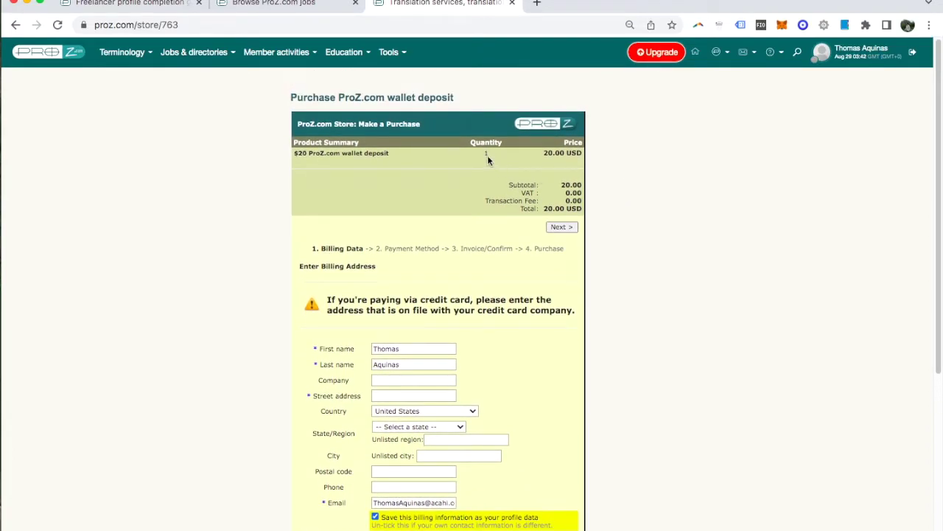
Scroll through the $20.00 USD wallet deposit billing form to review it.
{"action": "scroll", "coordinate": [641, 202], "scroll_direction": "down", "scroll_amount": 1}
{"action": "scroll", "coordinate": [640, 202], "scroll_direction": "down", "scroll_amount": 3}
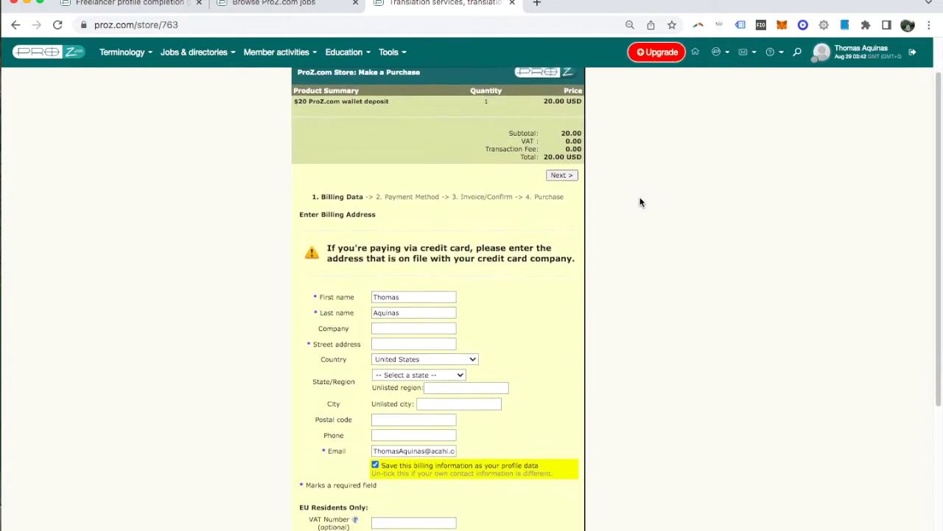
{"action": "scroll", "coordinate": [641, 202], "scroll_direction": "up", "scroll_amount": 2}
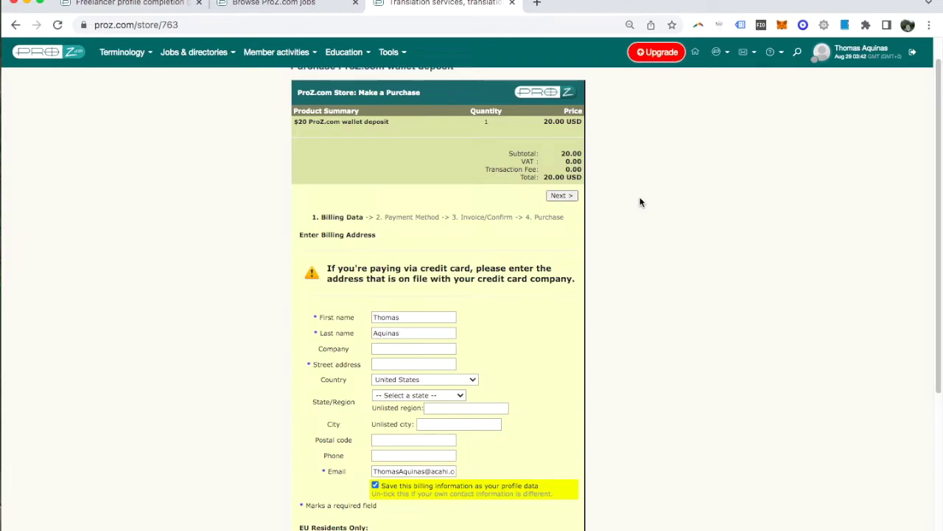
{"action": "scroll", "coordinate": [641, 202], "scroll_direction": "down", "scroll_amount": 5}
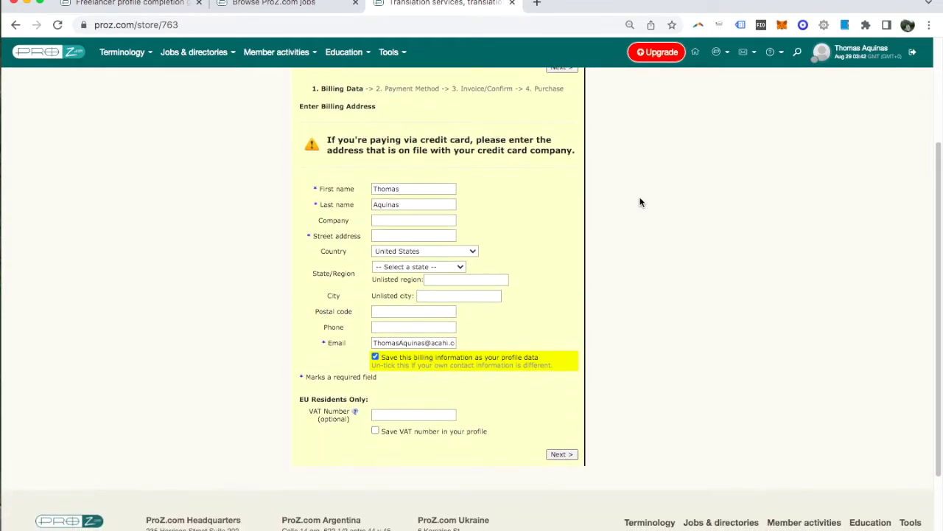
{"action": "scroll", "coordinate": [640, 202], "scroll_direction": "up", "scroll_amount": 6}
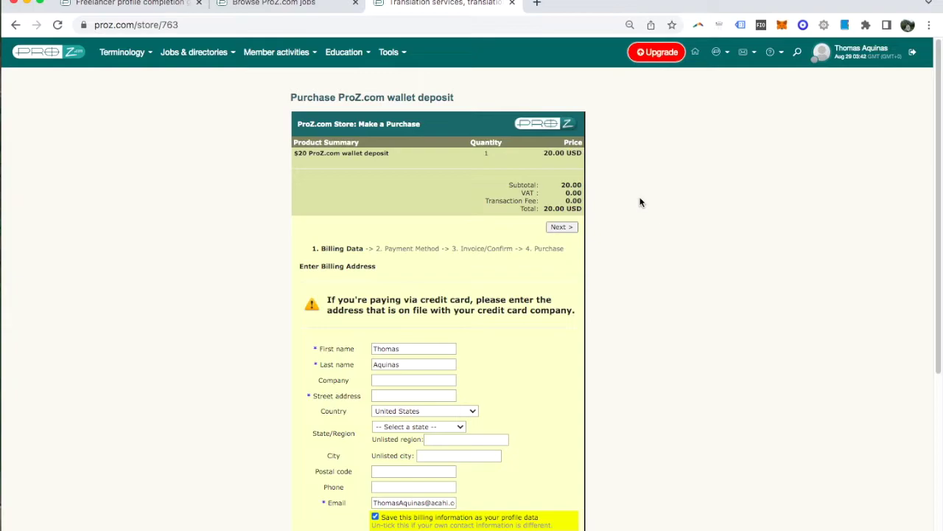
{"action": "scroll", "coordinate": [641, 202], "scroll_direction": "down", "scroll_amount": 3}
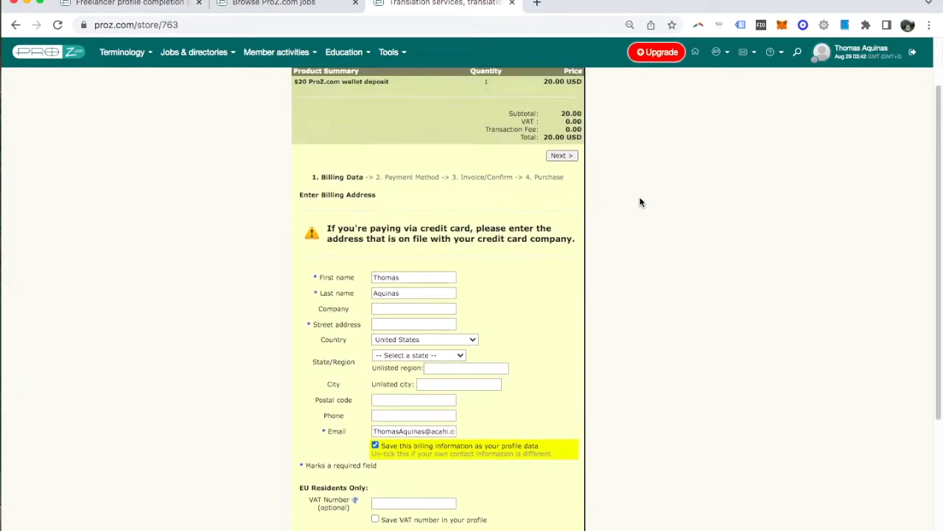
{"action": "scroll", "coordinate": [640, 202], "scroll_direction": "up", "scroll_amount": 3}
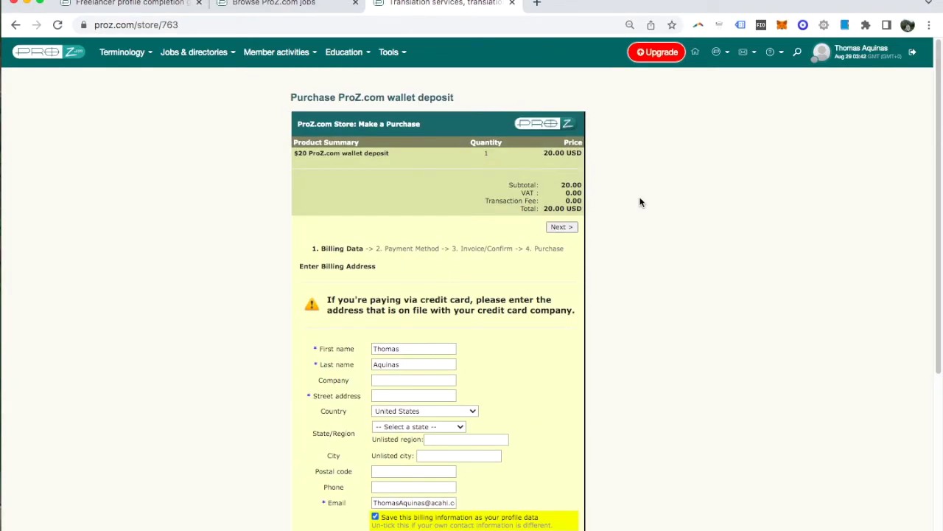
Purchase the Standard $120 annual membership from the Professional membership pricing plans.
{"action": "left_click", "coordinate": [15, 27]}
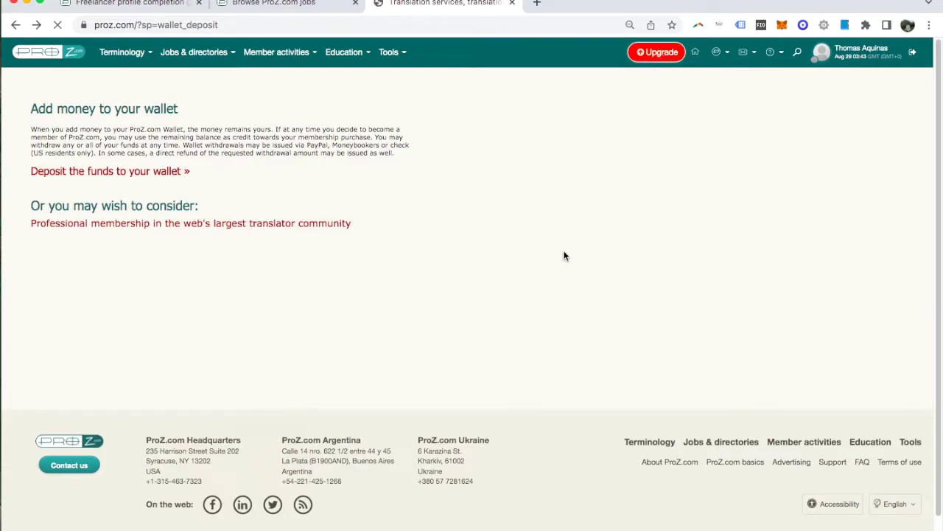
{"action": "left_click", "coordinate": [254, 225]}
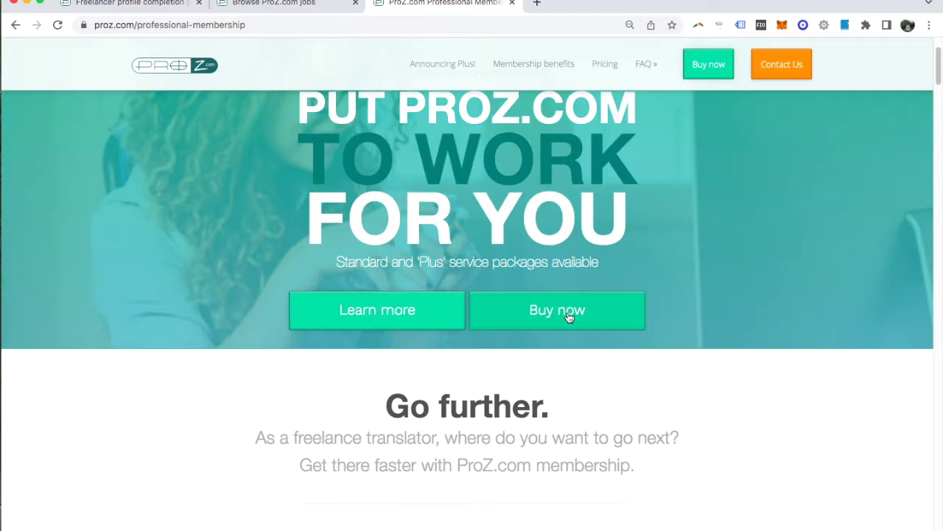
{"action": "left_click", "coordinate": [568, 313]}
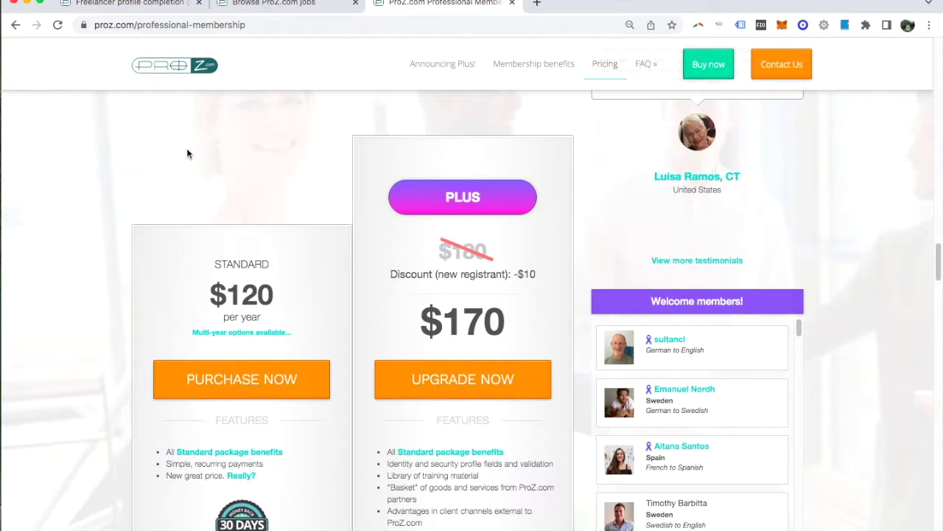
{"action": "scroll", "coordinate": [187, 153], "scroll_direction": "down", "scroll_amount": 1}
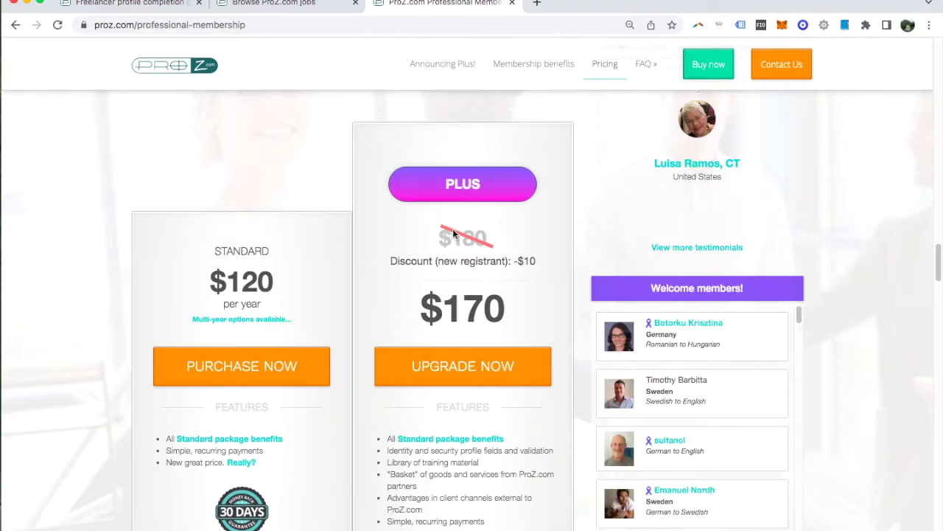
{"action": "scroll", "coordinate": [272, 266], "scroll_direction": "down", "scroll_amount": 2}
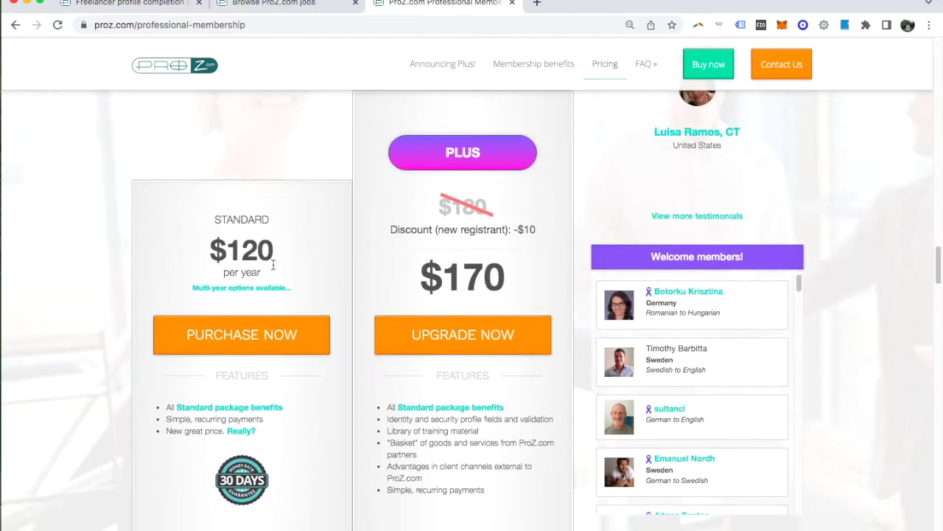
{"action": "left_click", "coordinate": [251, 345]}
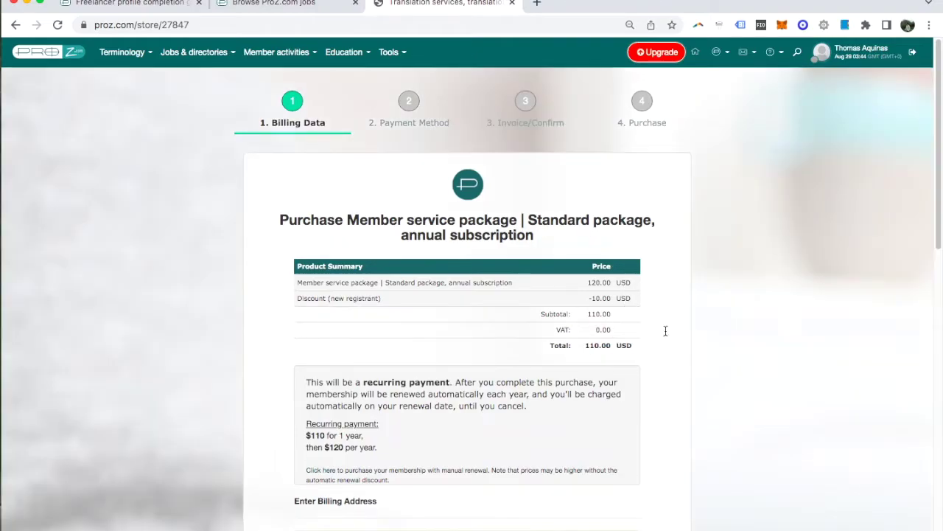
Review the Standard package billing address fields, then return to the Browse jobs tab.
{"action": "scroll", "coordinate": [663, 312], "scroll_direction": "down", "scroll_amount": 2}
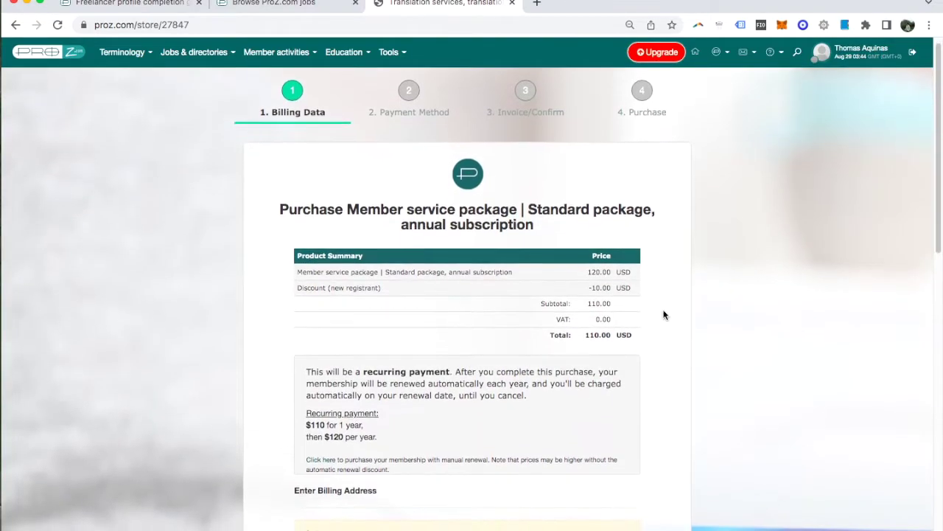
{"action": "scroll", "coordinate": [663, 315], "scroll_direction": "down", "scroll_amount": 2}
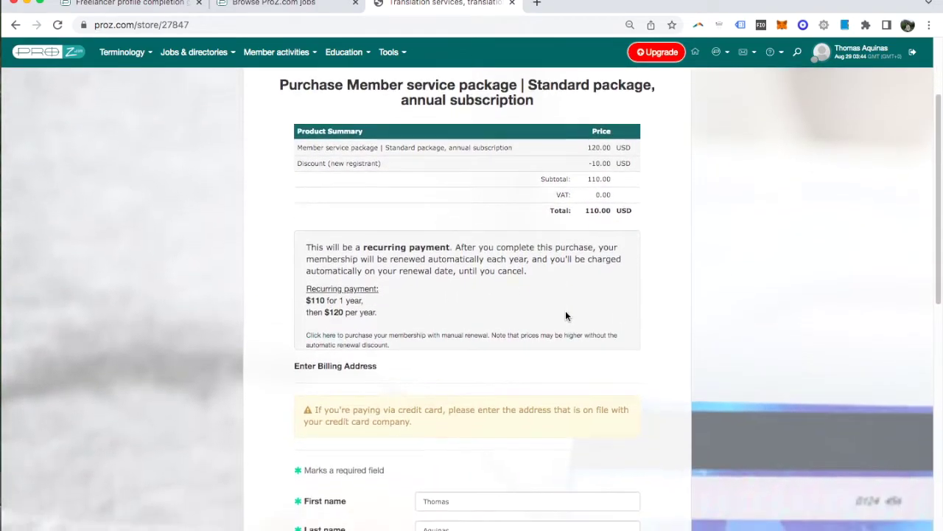
{"action": "scroll", "coordinate": [565, 315], "scroll_direction": "down", "scroll_amount": 1}
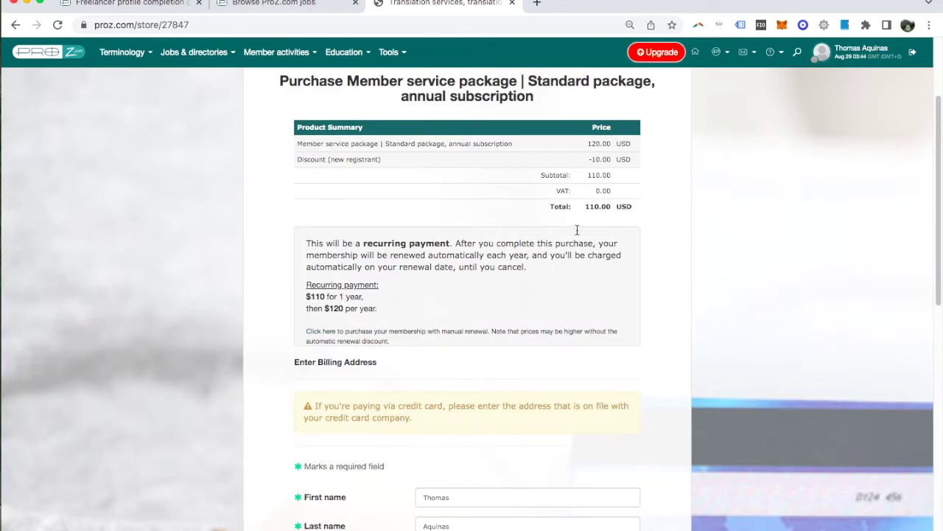
{"action": "scroll", "coordinate": [643, 265], "scroll_direction": "down", "scroll_amount": 3}
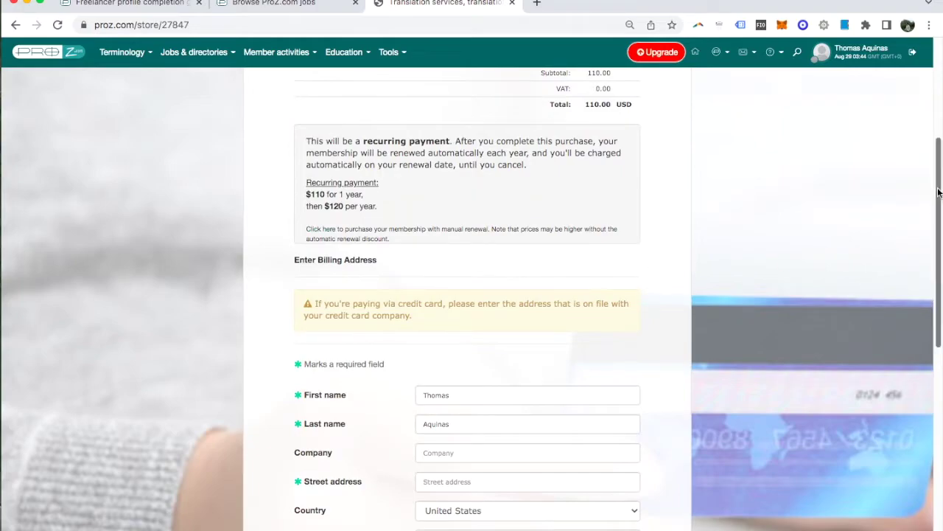
{"action": "left_click_drag", "start_coordinate": [940, 193], "coordinate": [941, 261]}
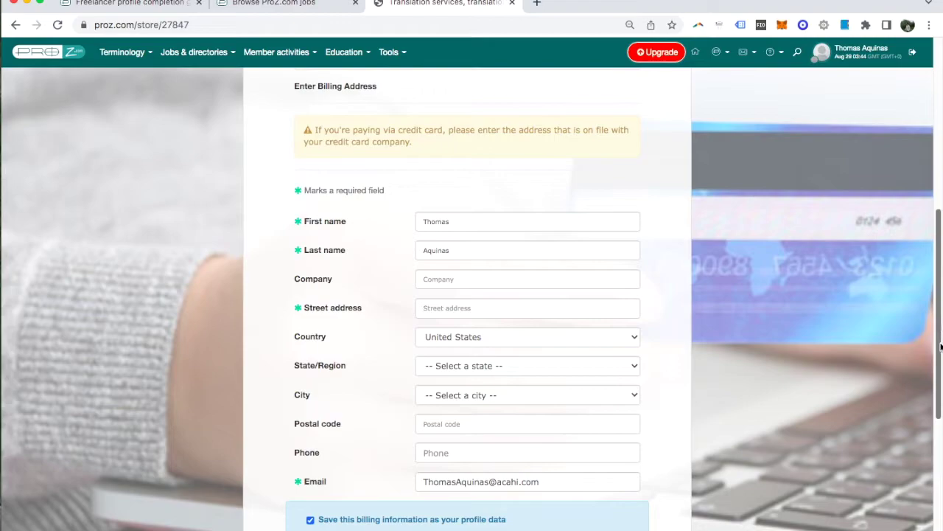
{"action": "key", "text": "ctrl+shift+Tab"}
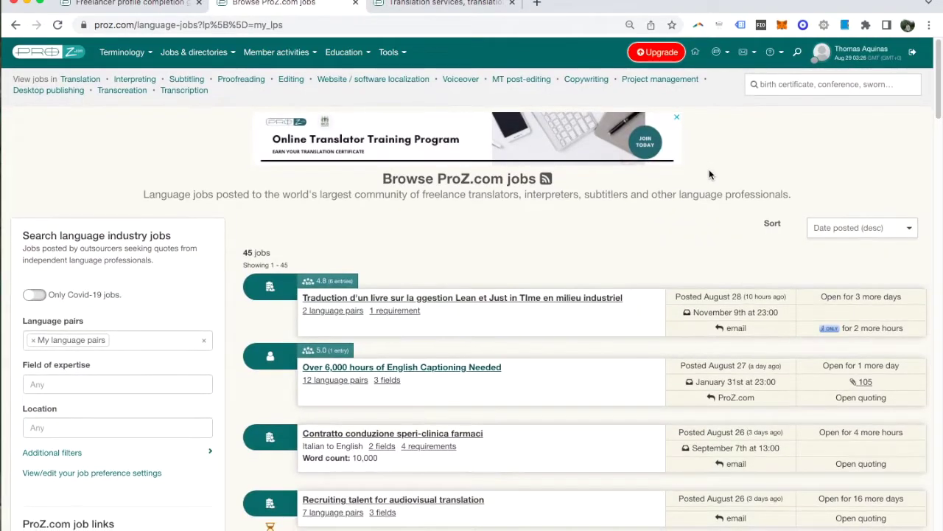
Open the Italian to English job 'Contratto conduzione speri-clinica farmaci' from the list.
{"action": "scroll", "coordinate": [709, 171], "scroll_direction": "down", "scroll_amount": 1}
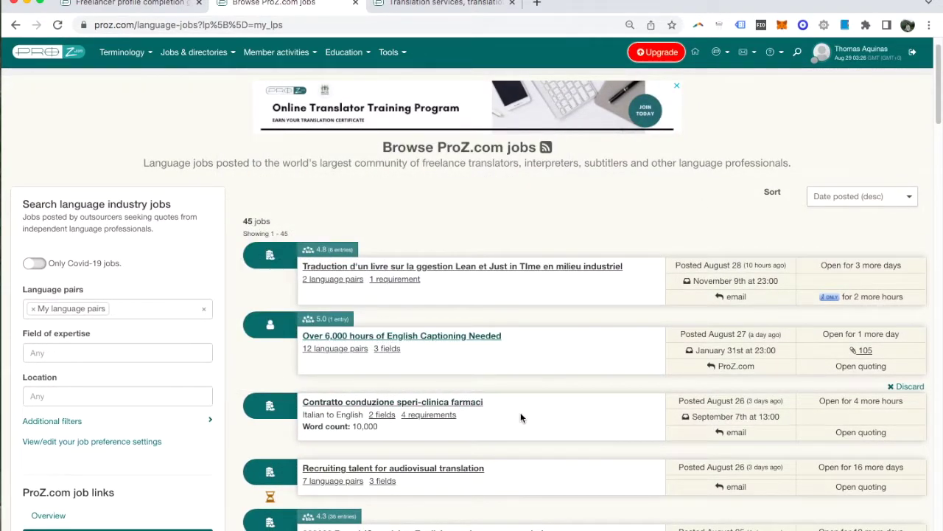
{"action": "left_click", "coordinate": [474, 401]}
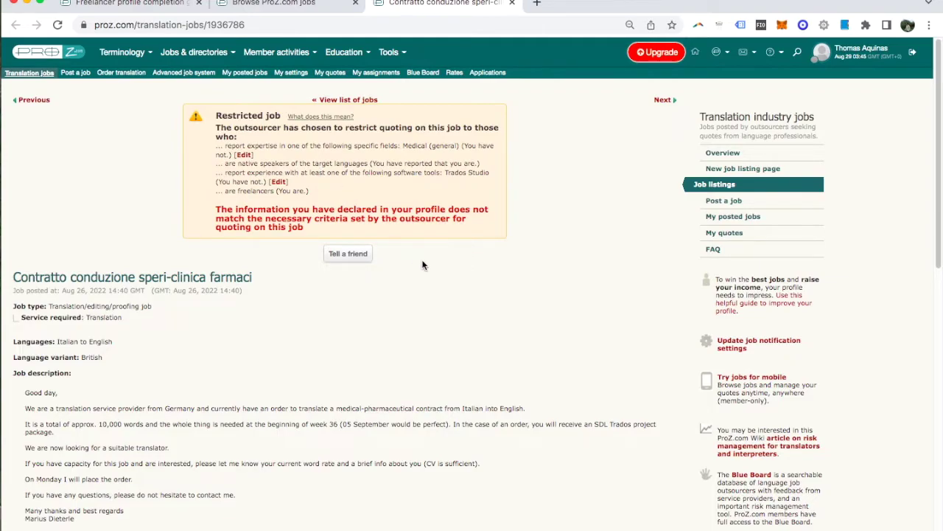
Go to My Profile > Edit profile and review the settings page showing 38% completeness.
{"action": "mouse_move", "coordinate": [846, 55]}
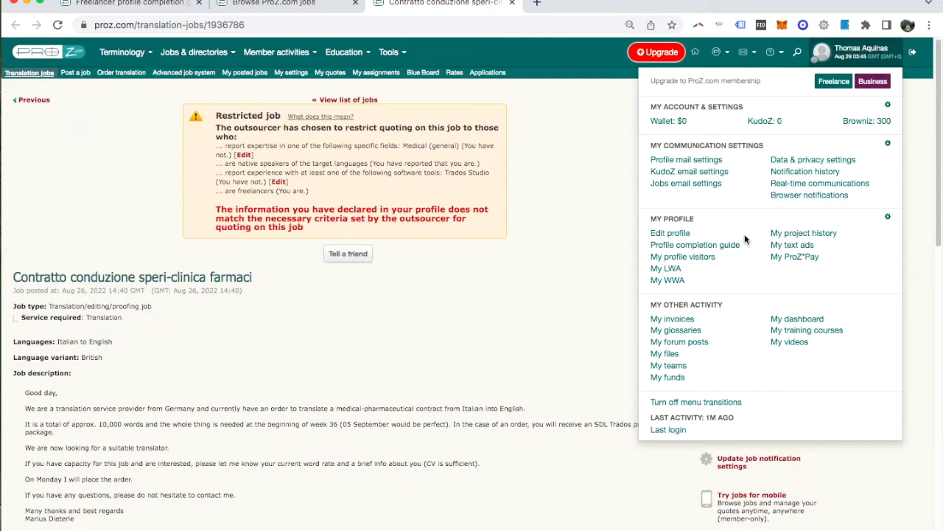
{"action": "left_click", "coordinate": [663, 237]}
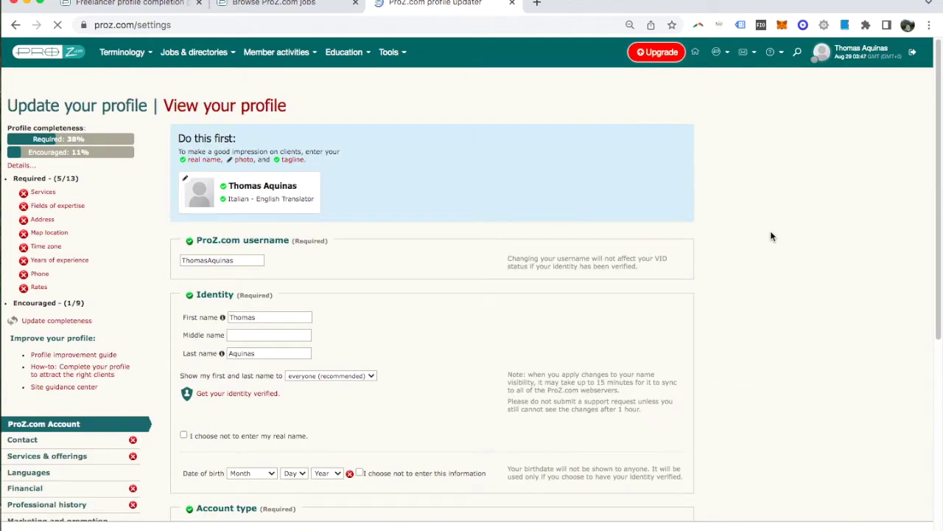
{"action": "scroll", "coordinate": [771, 235], "scroll_direction": "down", "scroll_amount": 1}
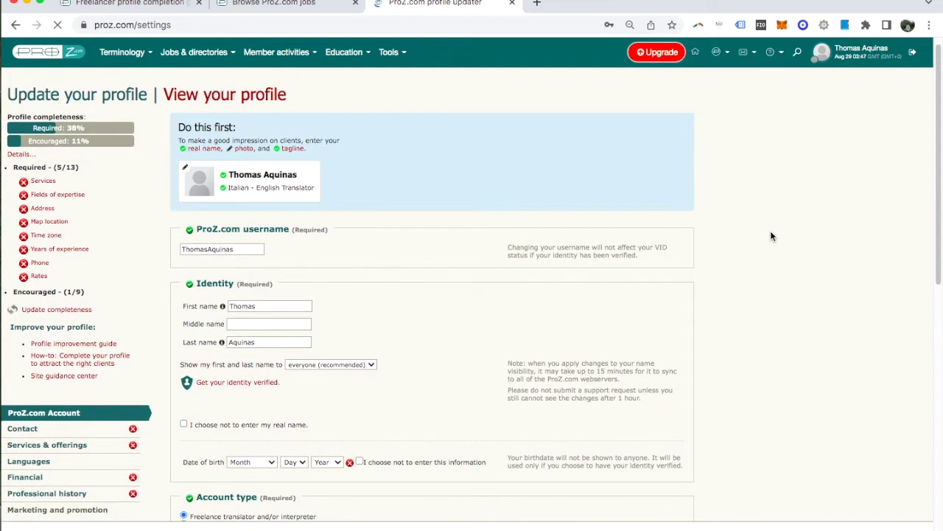
{"action": "scroll", "coordinate": [771, 236], "scroll_direction": "down", "scroll_amount": 2}
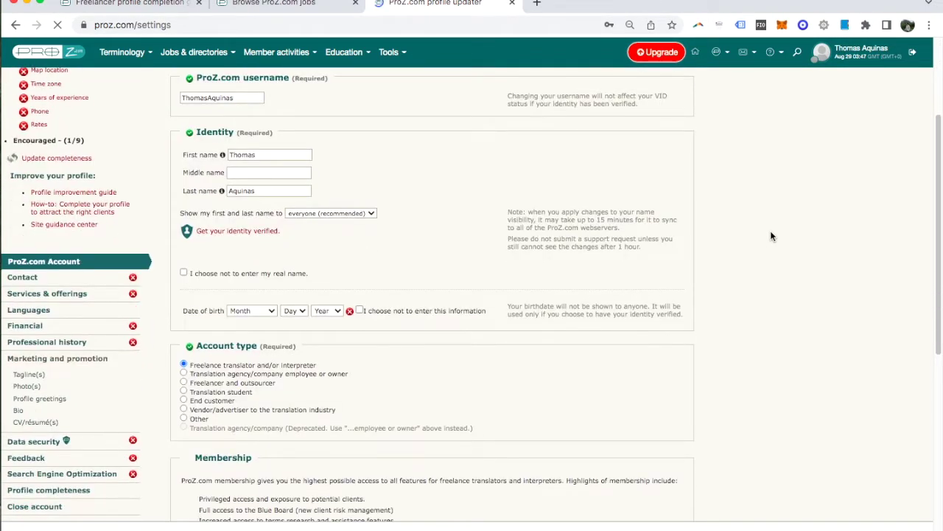
{"action": "scroll", "coordinate": [771, 236], "scroll_direction": "down", "scroll_amount": 1}
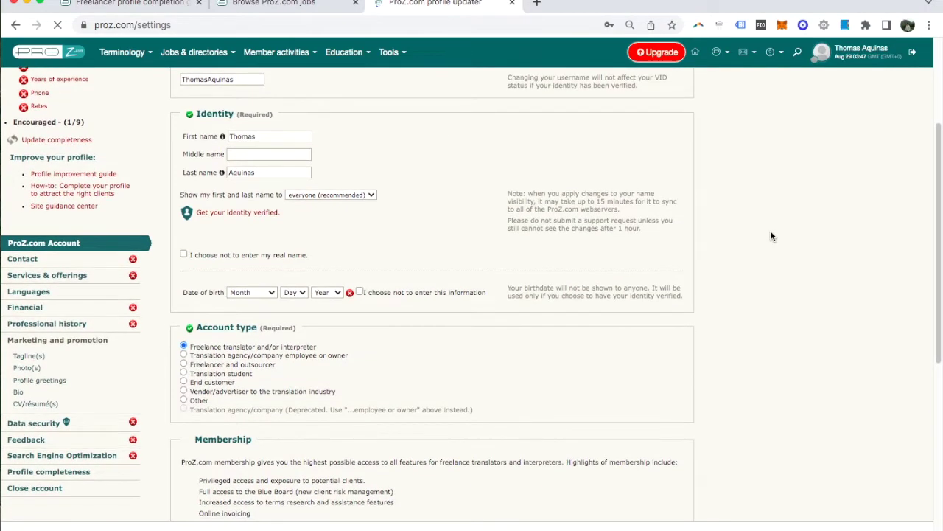
{"action": "scroll", "coordinate": [771, 236], "scroll_direction": "down", "scroll_amount": 1}
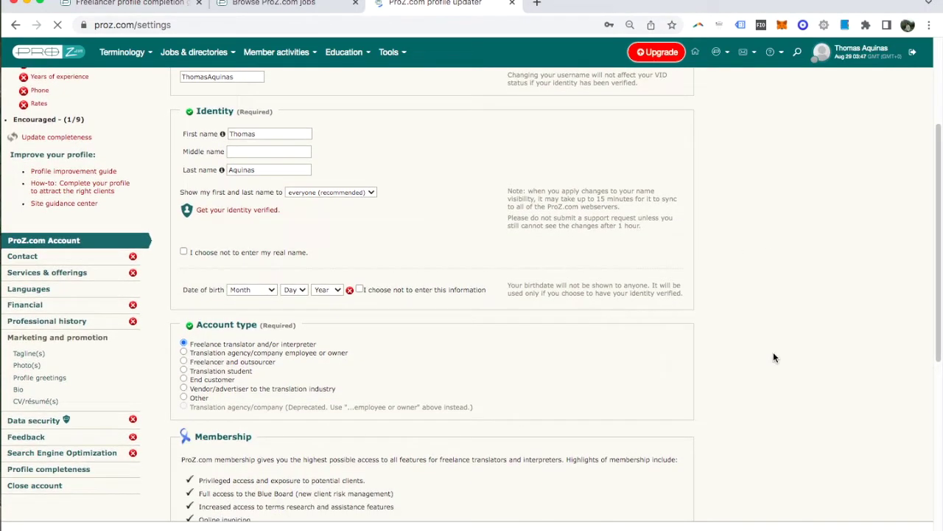
{"action": "scroll", "coordinate": [773, 357], "scroll_direction": "up", "scroll_amount": 4}
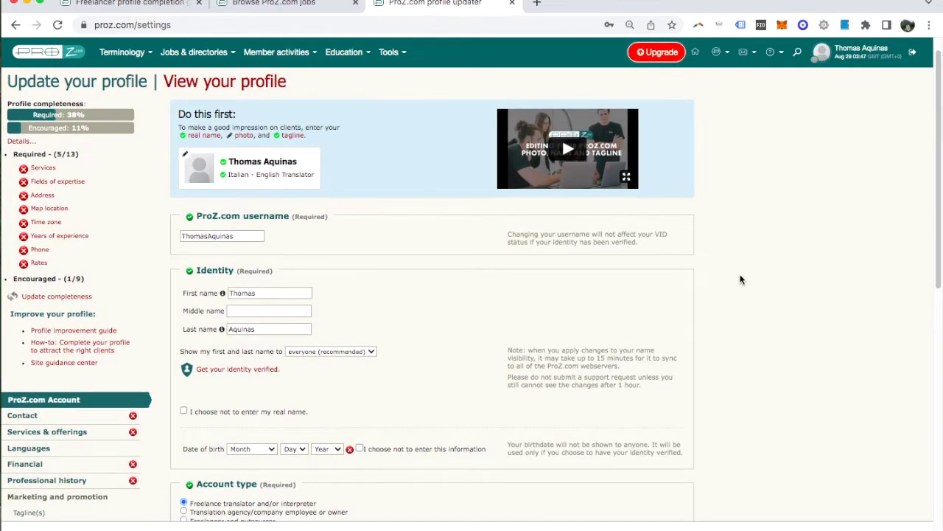
{"action": "scroll", "coordinate": [741, 279], "scroll_direction": "up", "scroll_amount": 1}
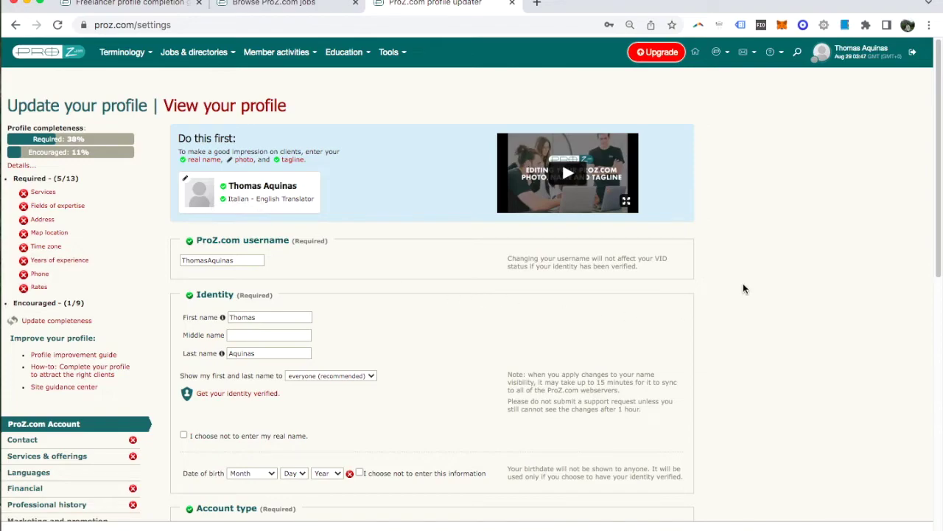
{"action": "scroll", "coordinate": [744, 288], "scroll_direction": "down", "scroll_amount": 2}
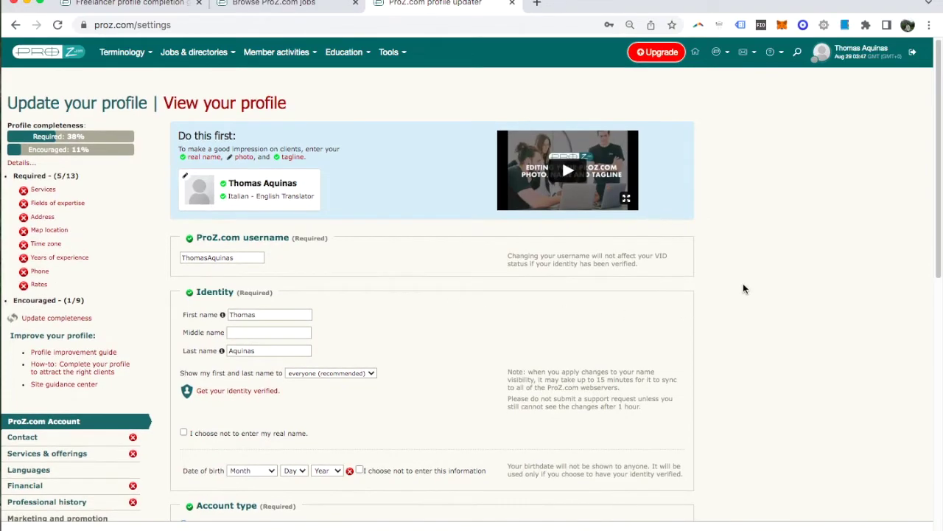
{"action": "scroll", "coordinate": [743, 288], "scroll_direction": "down", "scroll_amount": 2}
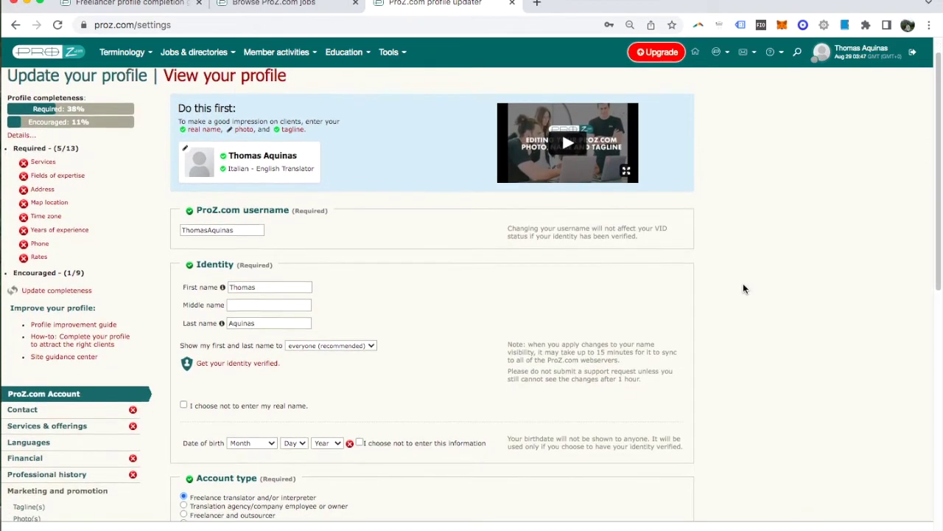
{"action": "scroll", "coordinate": [743, 288], "scroll_direction": "down", "scroll_amount": 2}
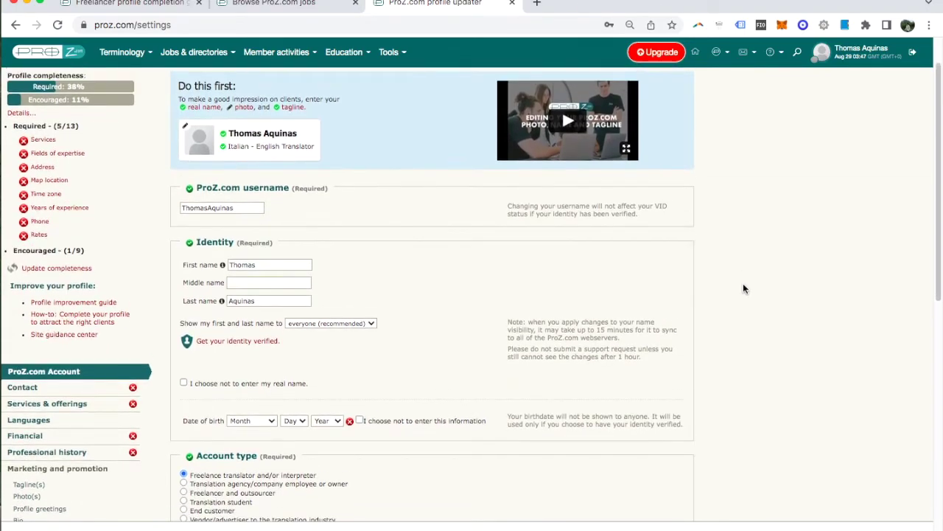
{"action": "scroll", "coordinate": [743, 288], "scroll_direction": "up", "scroll_amount": 3}
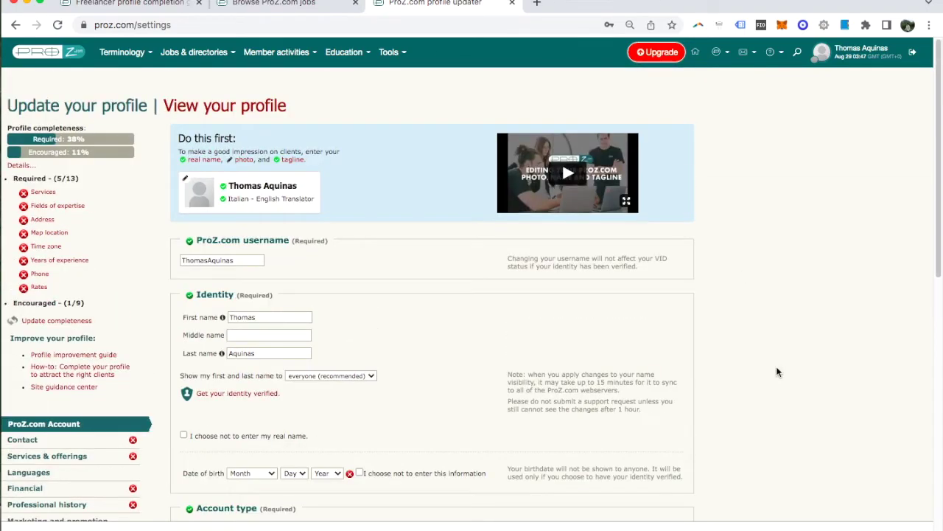